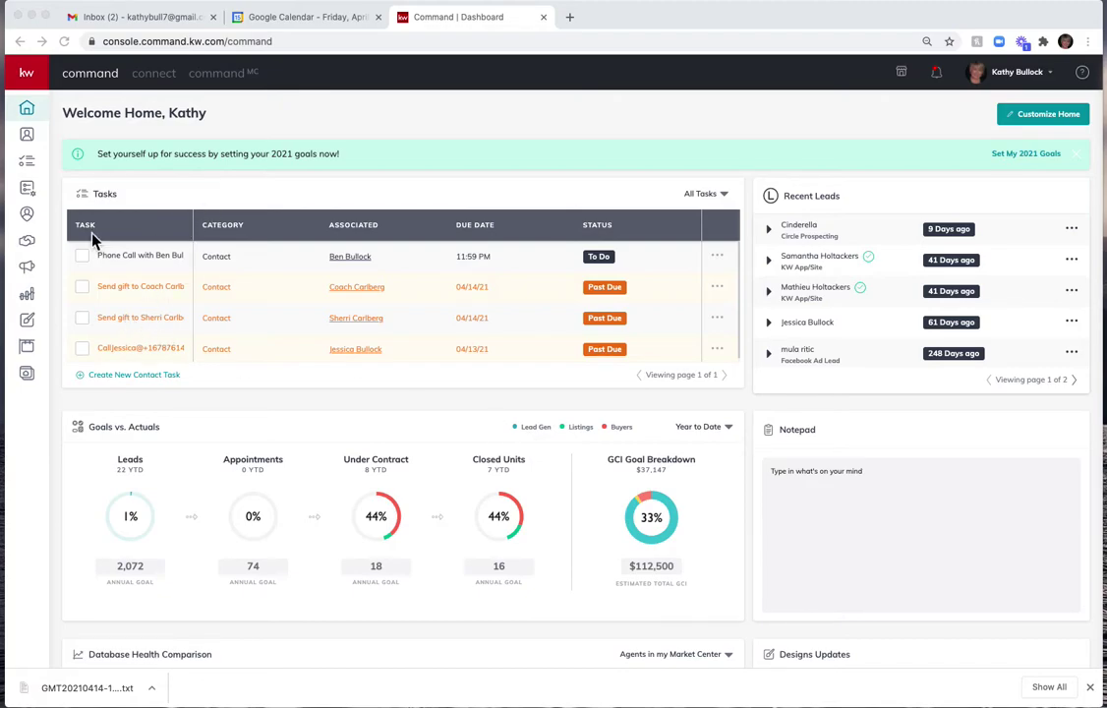
# Bring the browser window showing the KW Command dashboard into focus.
pyautogui.click(74, 192)
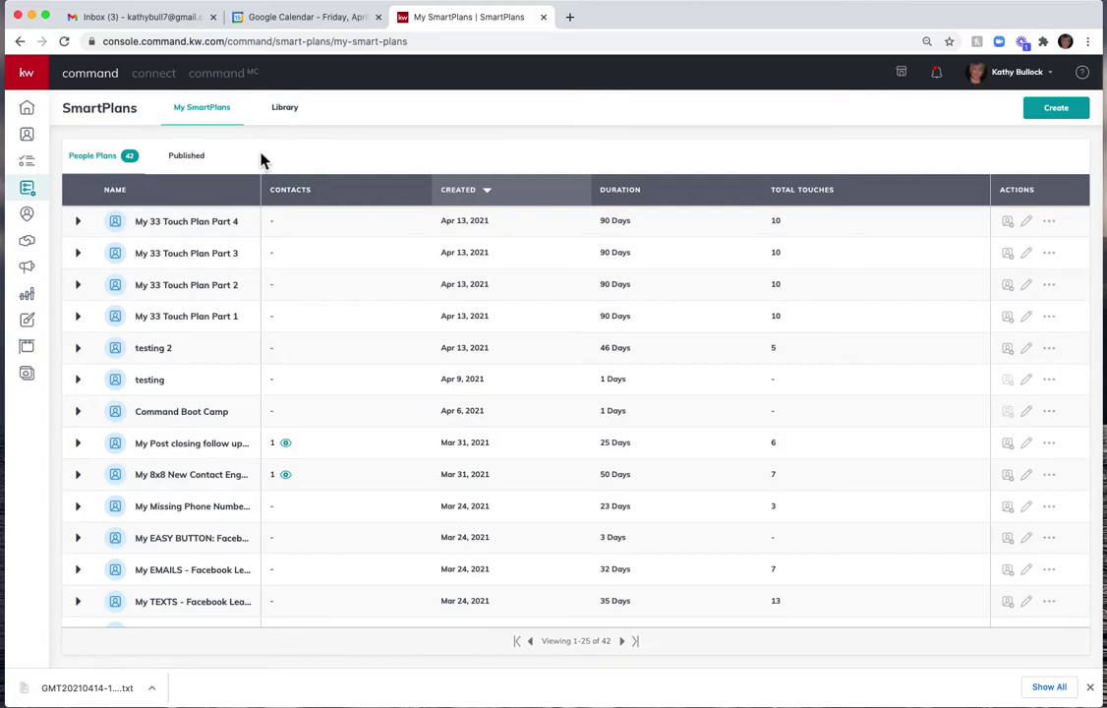
# Start a new SmartPlan and apply the plan name 'Class Test Plan'.
pyautogui.click(1066, 118)
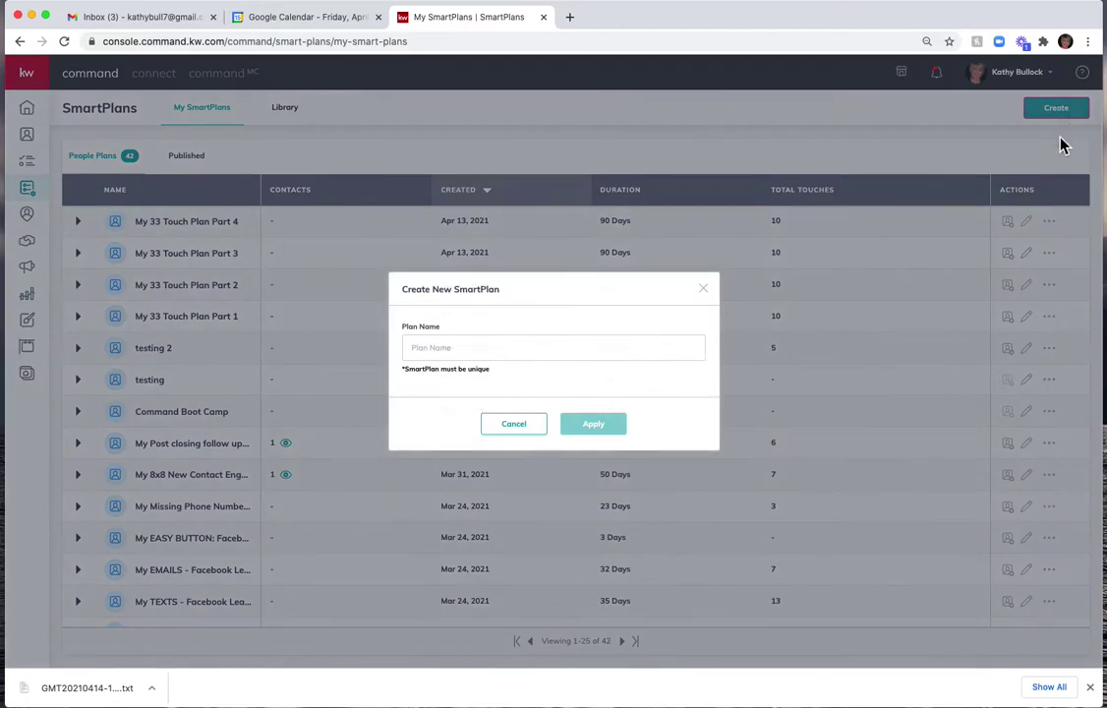
pyautogui.click(449, 350)
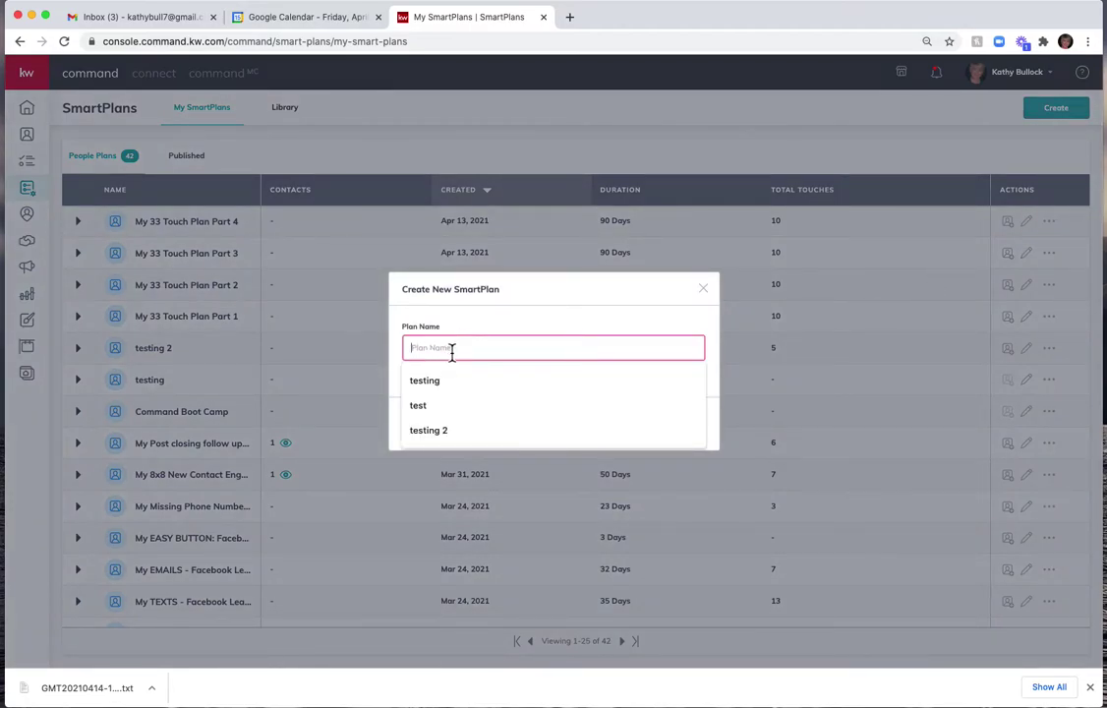
pyautogui.write('Cla')
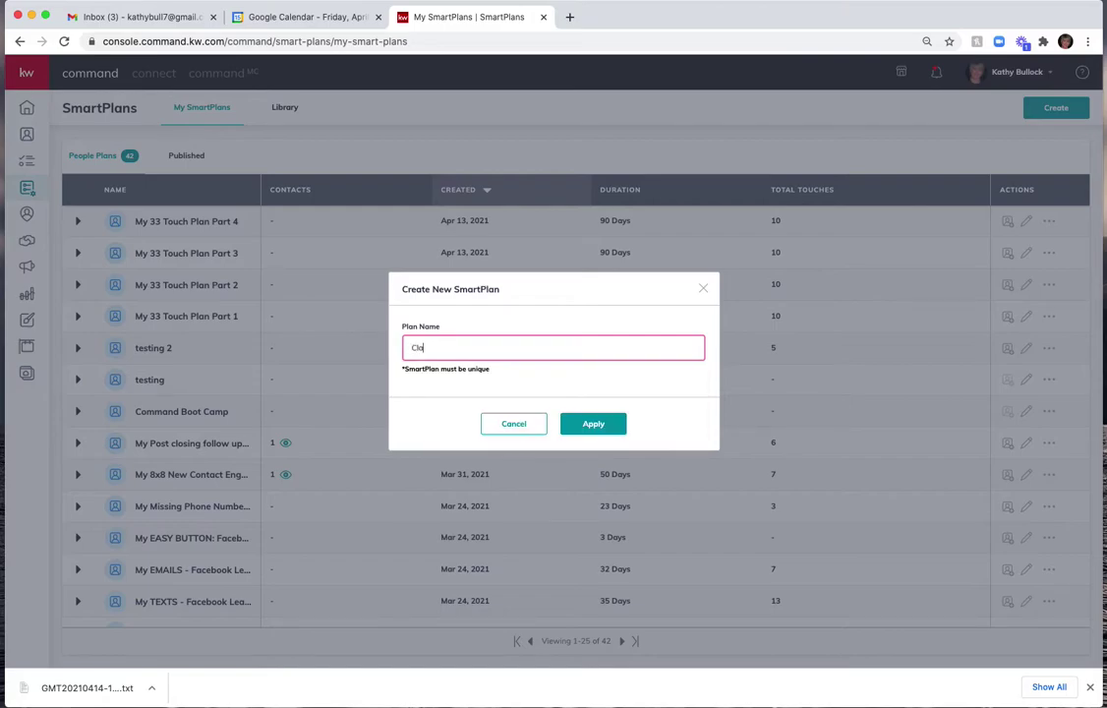
pyautogui.write('ss Test Plan')
pyautogui.click(593, 425)
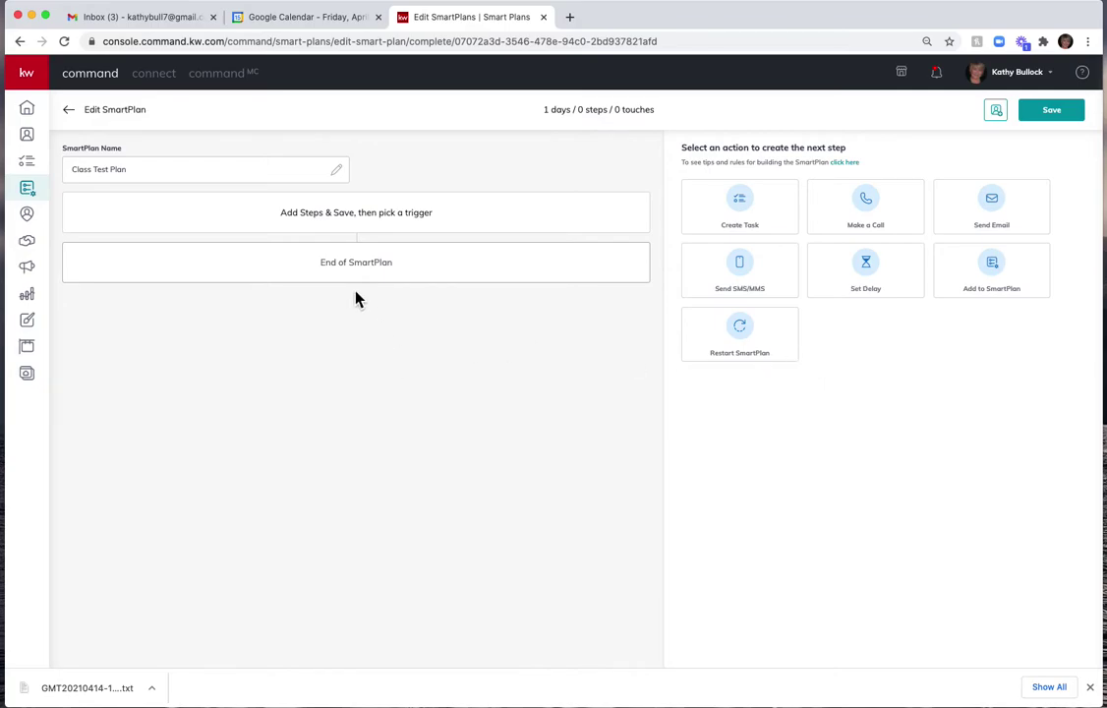
# Add a Make a Call step followed by a 1-day Set Delay step.
pyautogui.moveTo(358, 299); pyautogui.dragTo(753, 209)
pyautogui.click(875, 209)
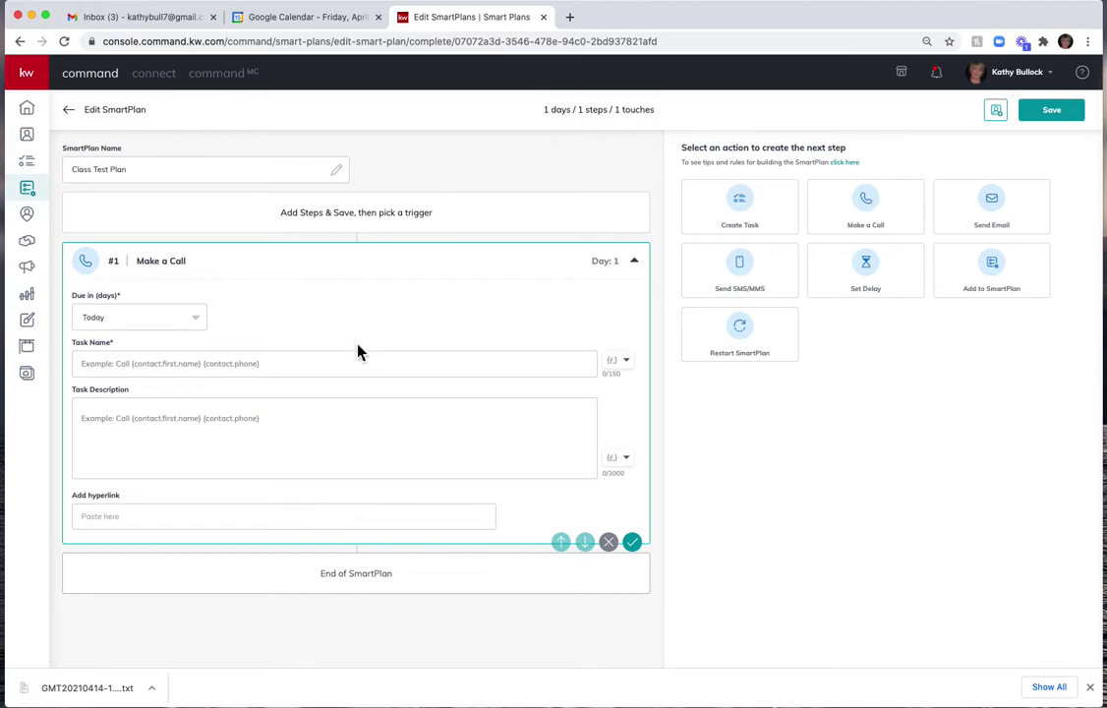
pyautogui.click(874, 272)
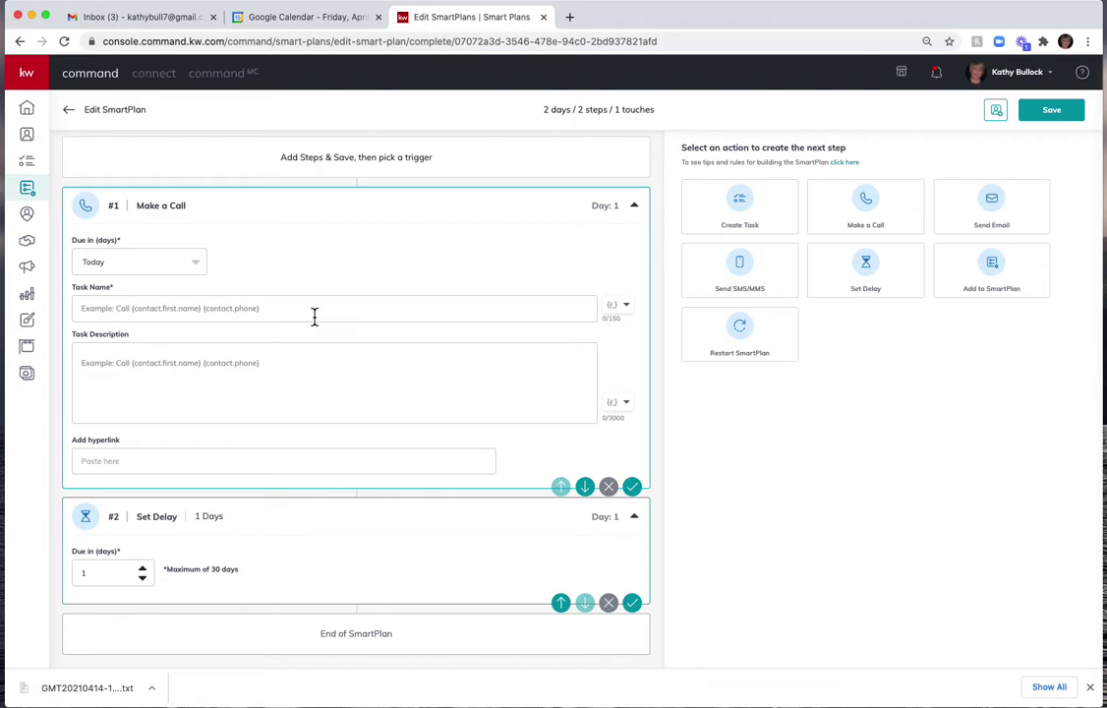
# Append Send Email, Set Delay, Send SMS/MMS, Set Delay, Create Task and Add to SmartPlan steps.
pyautogui.click(1004, 211)
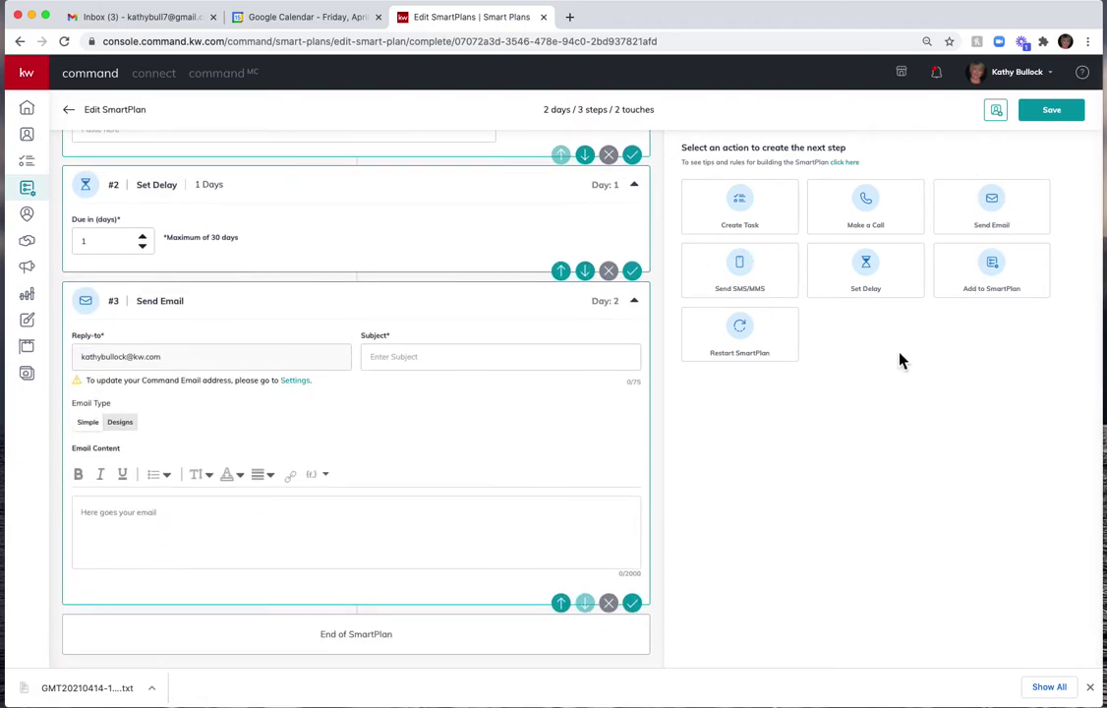
pyautogui.click(871, 278)
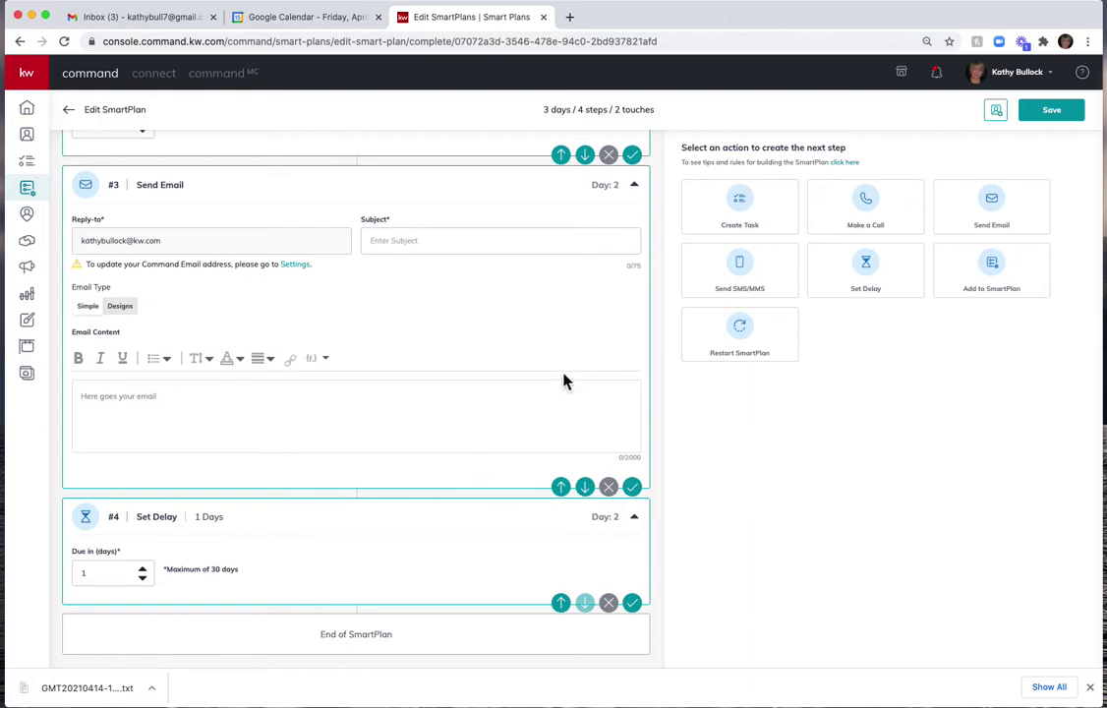
pyautogui.click(748, 277)
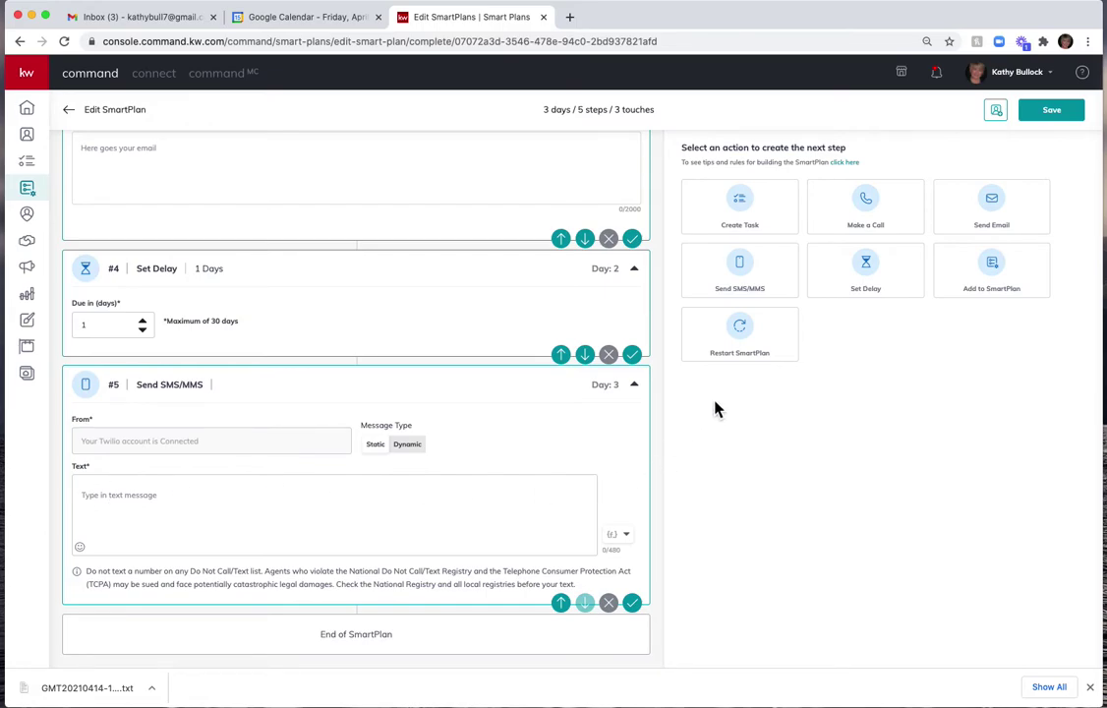
pyautogui.click(868, 276)
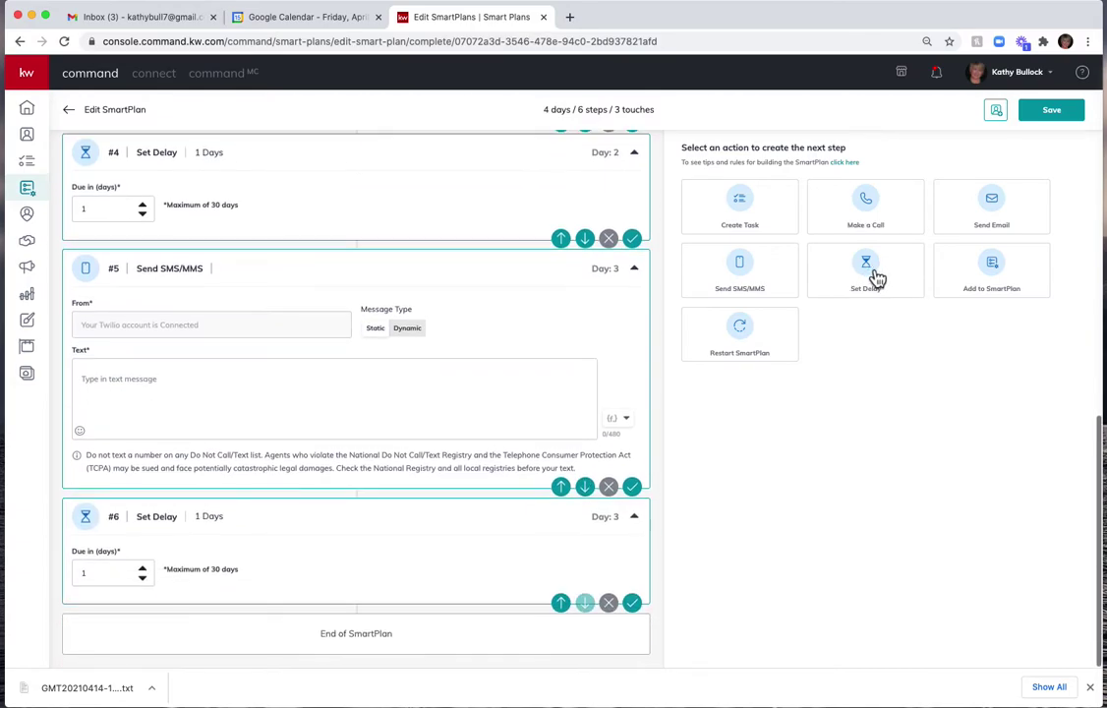
pyautogui.click(745, 223)
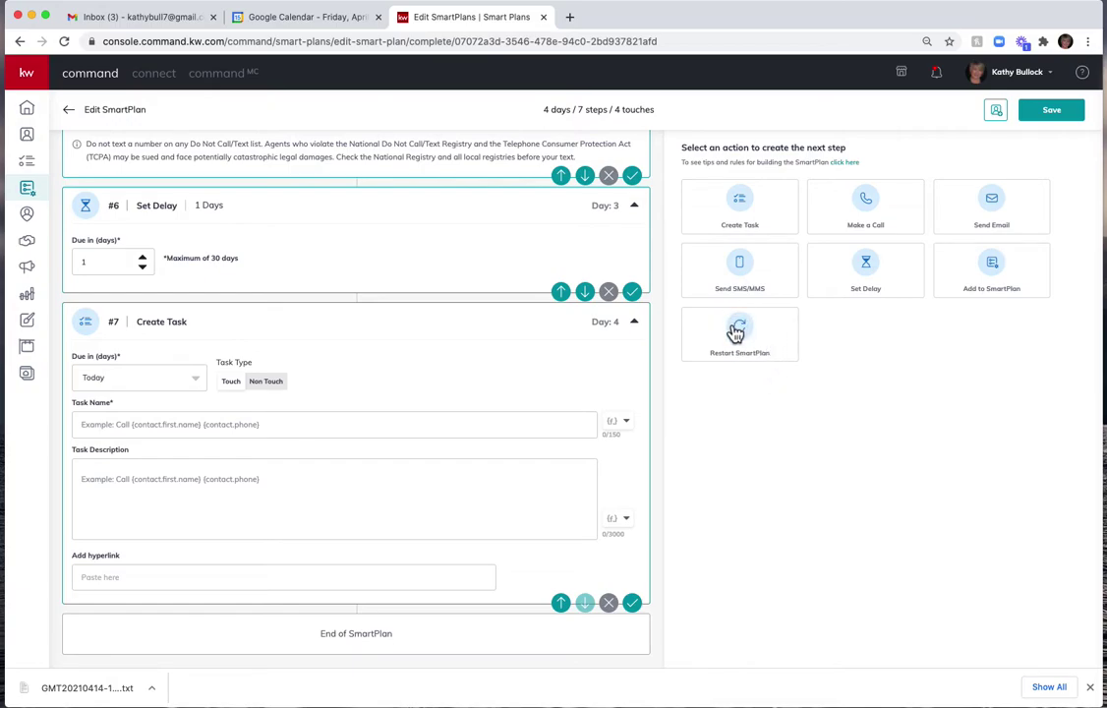
pyautogui.click(1006, 286)
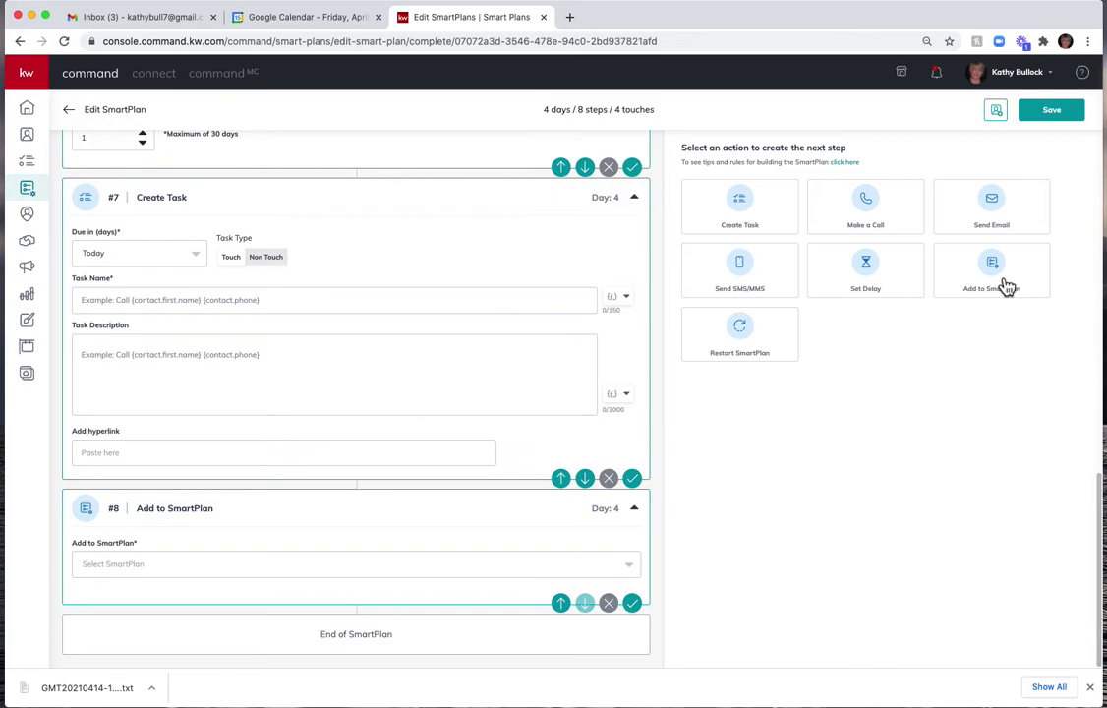
pyautogui.scroll(10, 483, 225)
pyautogui.scroll(10, 483, 225)
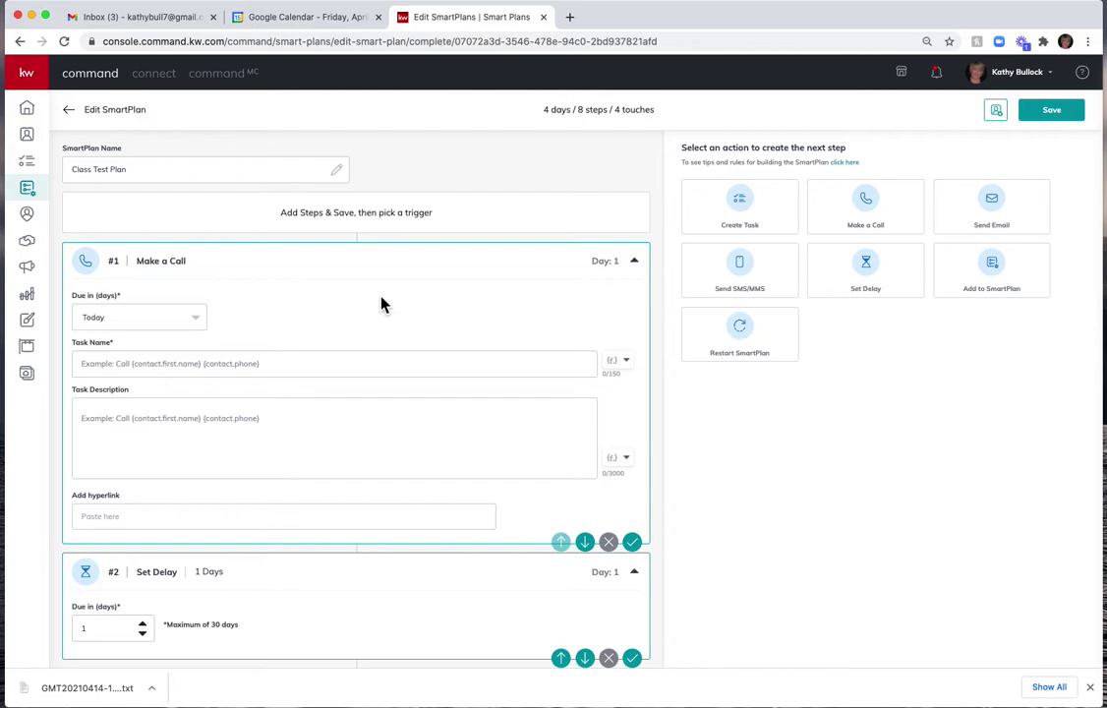
# Start the call step's task name with 'Call' and insert the contact.first.name merge field.
pyautogui.scroll(-3, 364, 315)
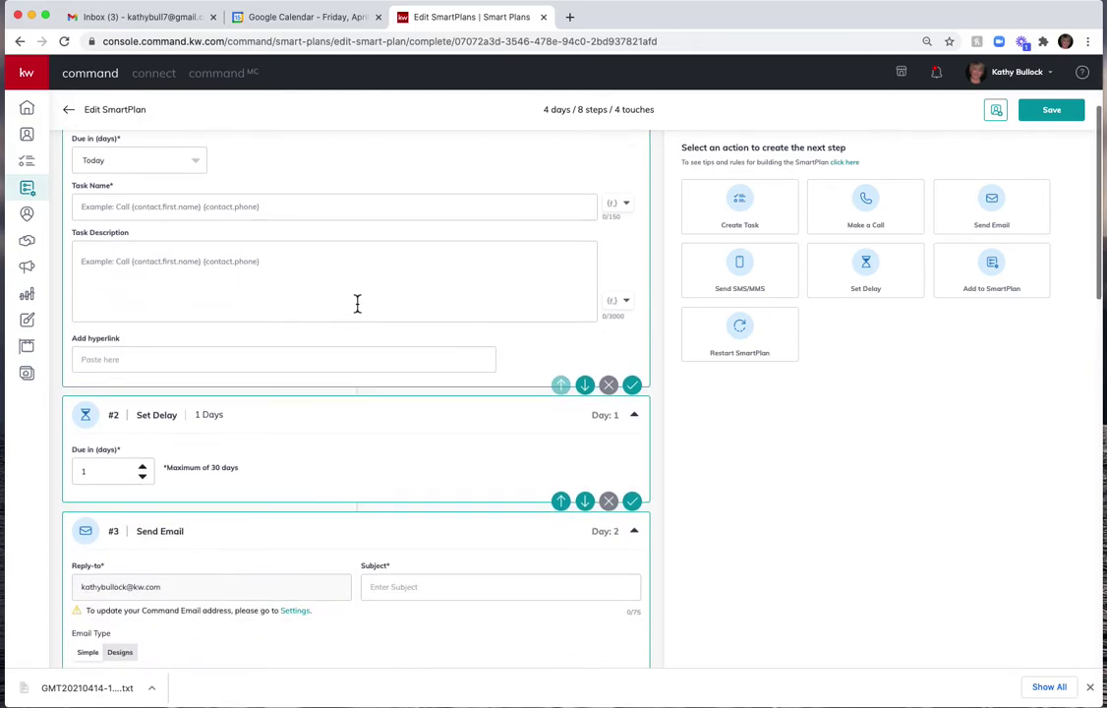
pyautogui.scroll(2, 357, 303)
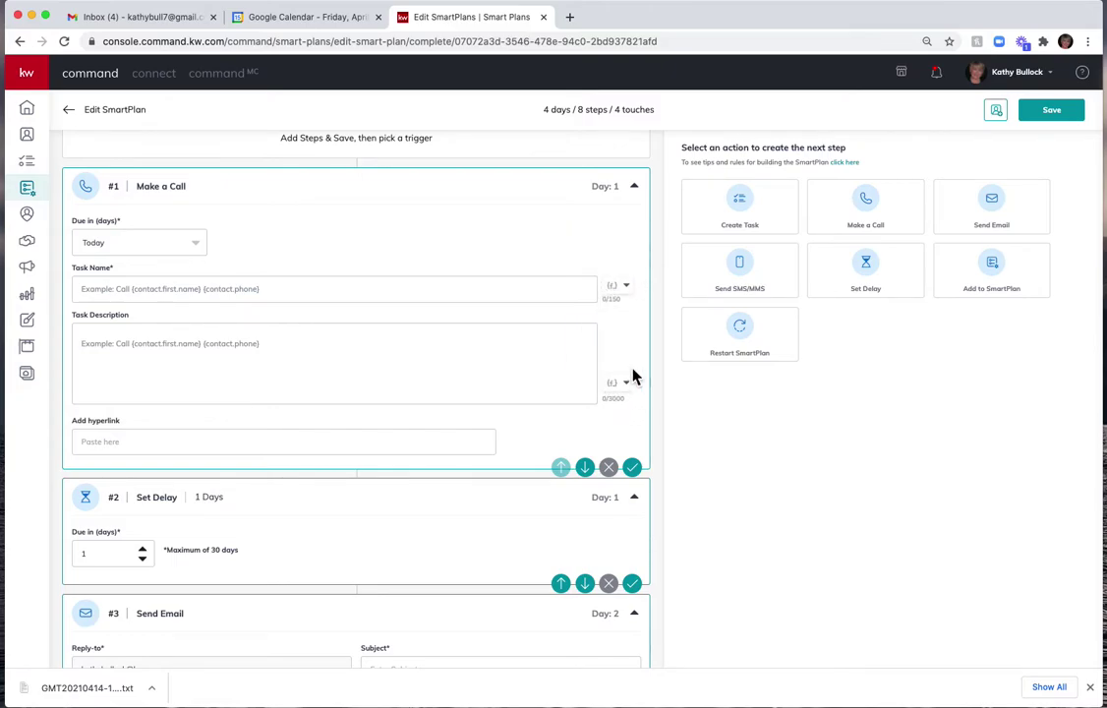
pyautogui.click(97, 290)
pyautogui.write('Call')
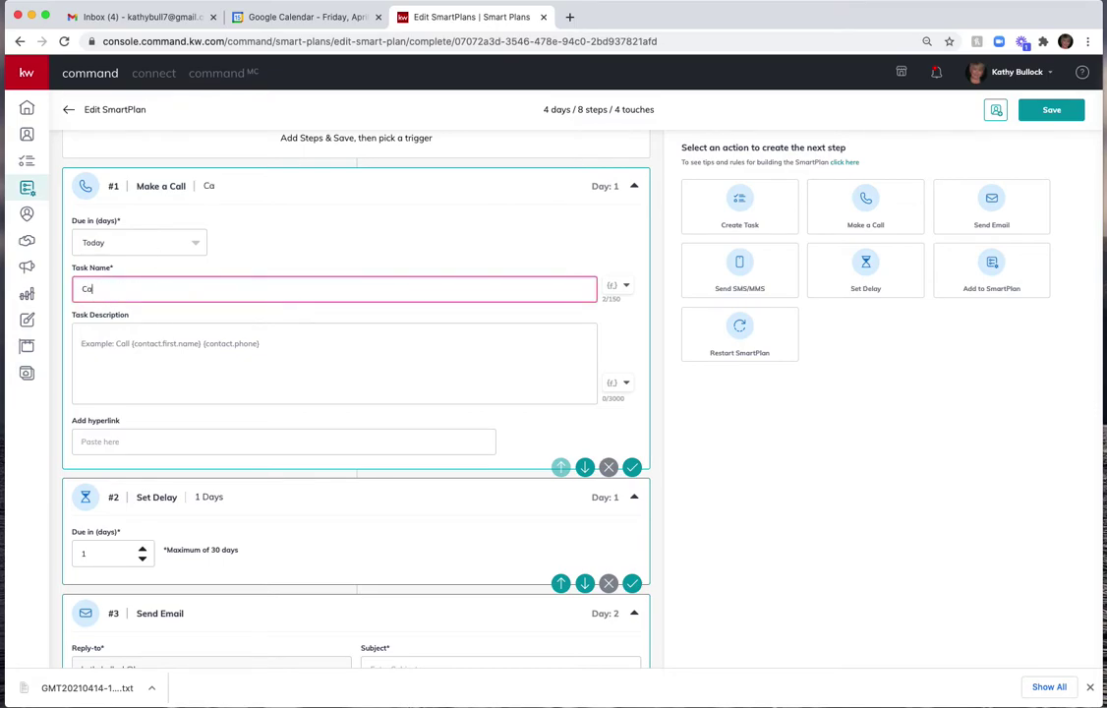
pyautogui.click(627, 287)
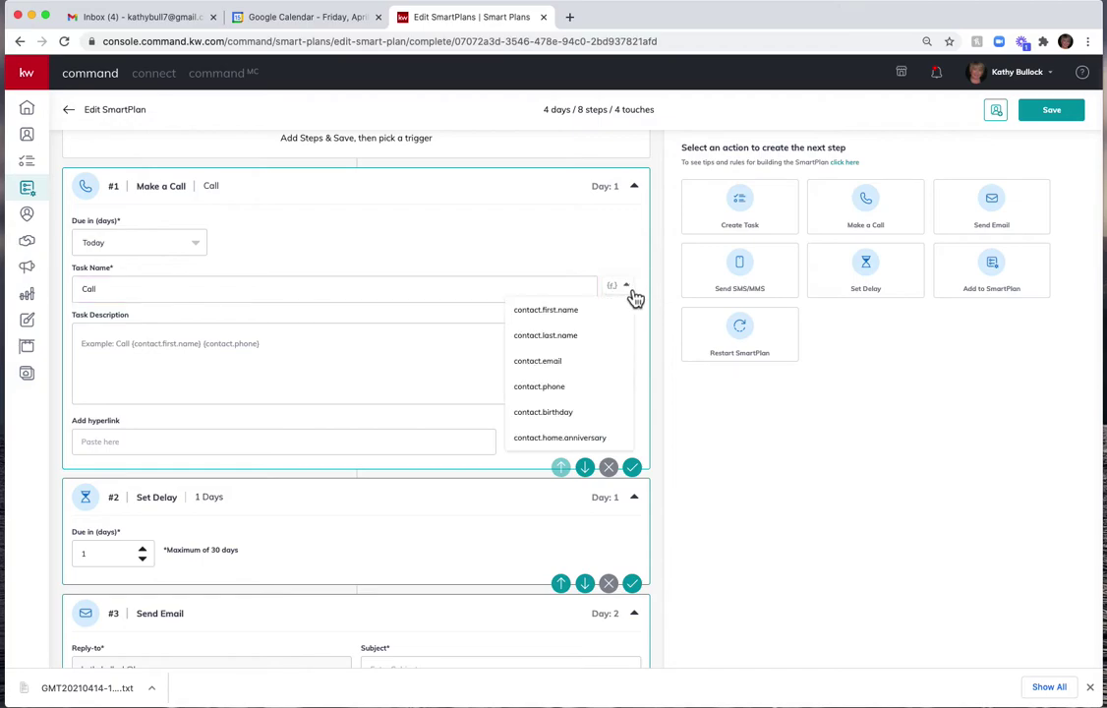
pyautogui.click(568, 310)
# Append the contact.last.name and contact.phone merge fields to the task name.
pyautogui.scroll(-10, 590, 304)
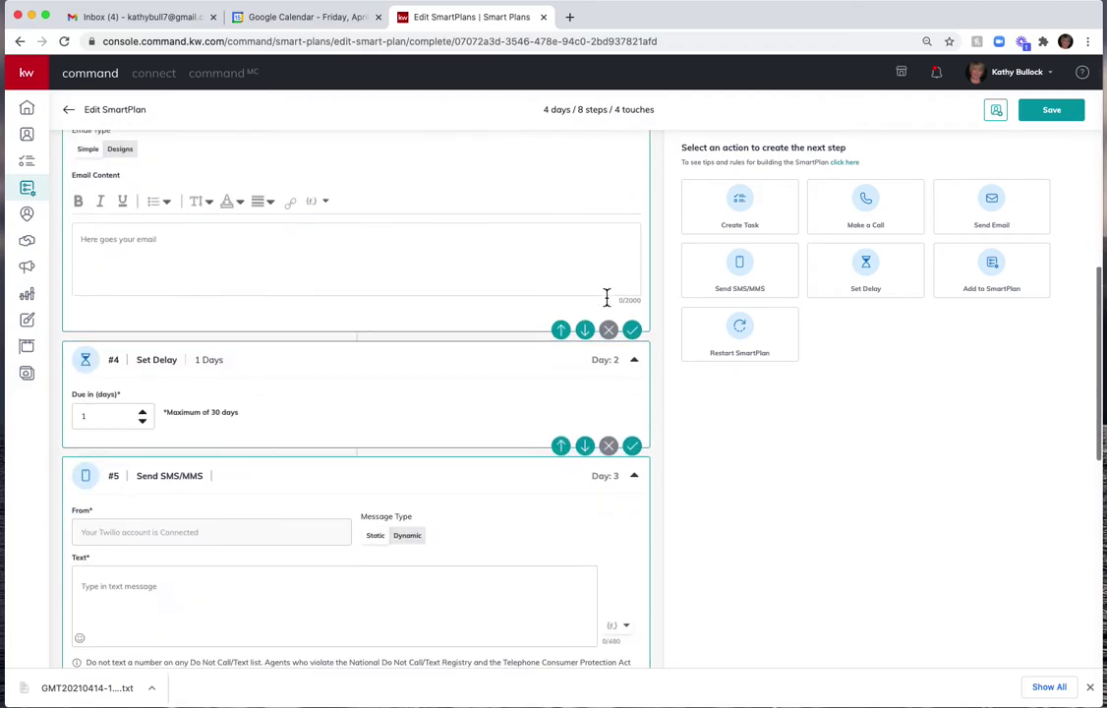
pyautogui.scroll(15, 593, 227)
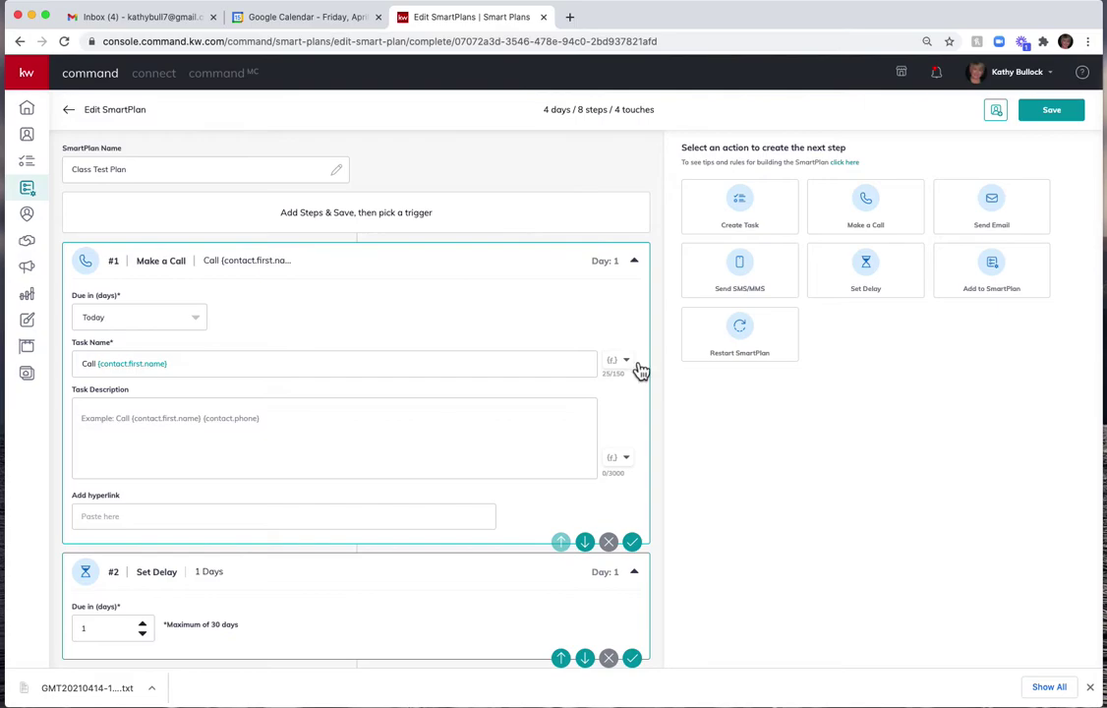
pyautogui.click(227, 365)
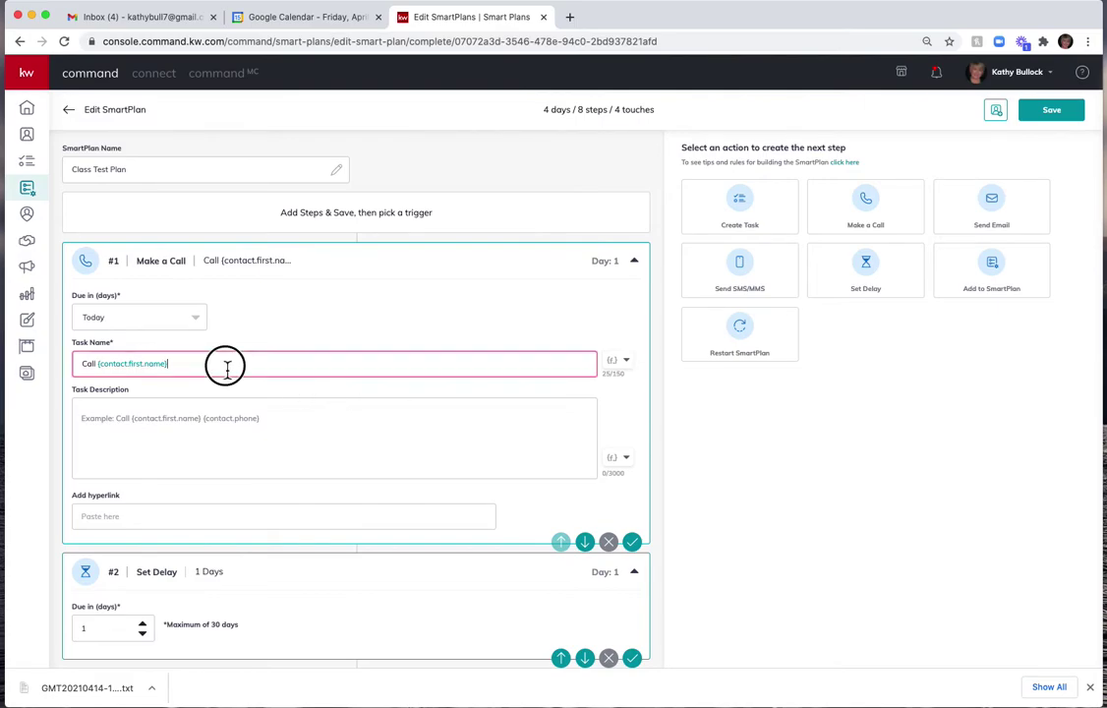
pyautogui.click(630, 362)
pyautogui.click(570, 429)
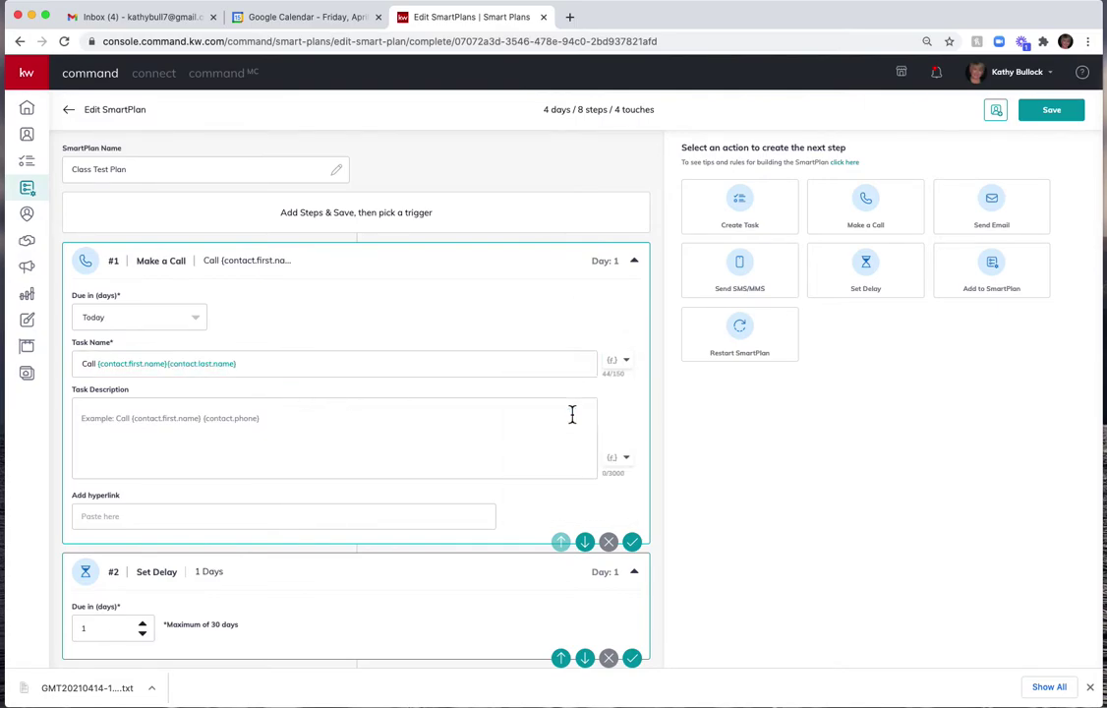
pyautogui.click(630, 362)
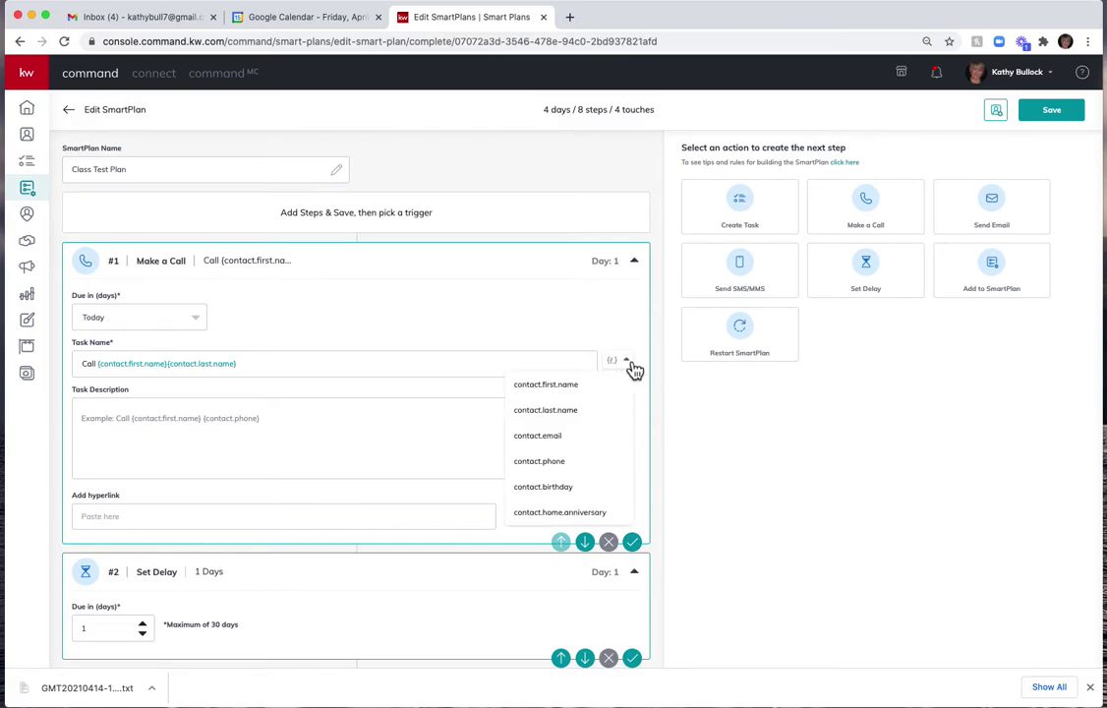
pyautogui.click(559, 462)
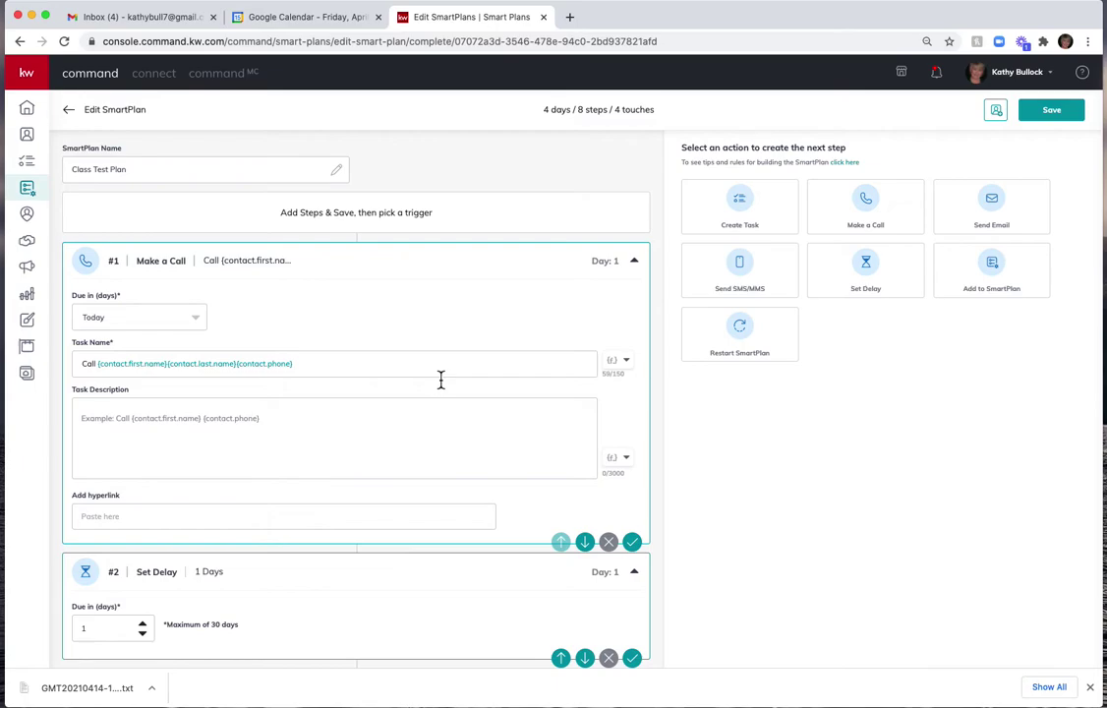
# Begin the call step's description and set the first delay to 30 days.
pyautogui.click(85, 425)
pyautogui.write('Call to check in')
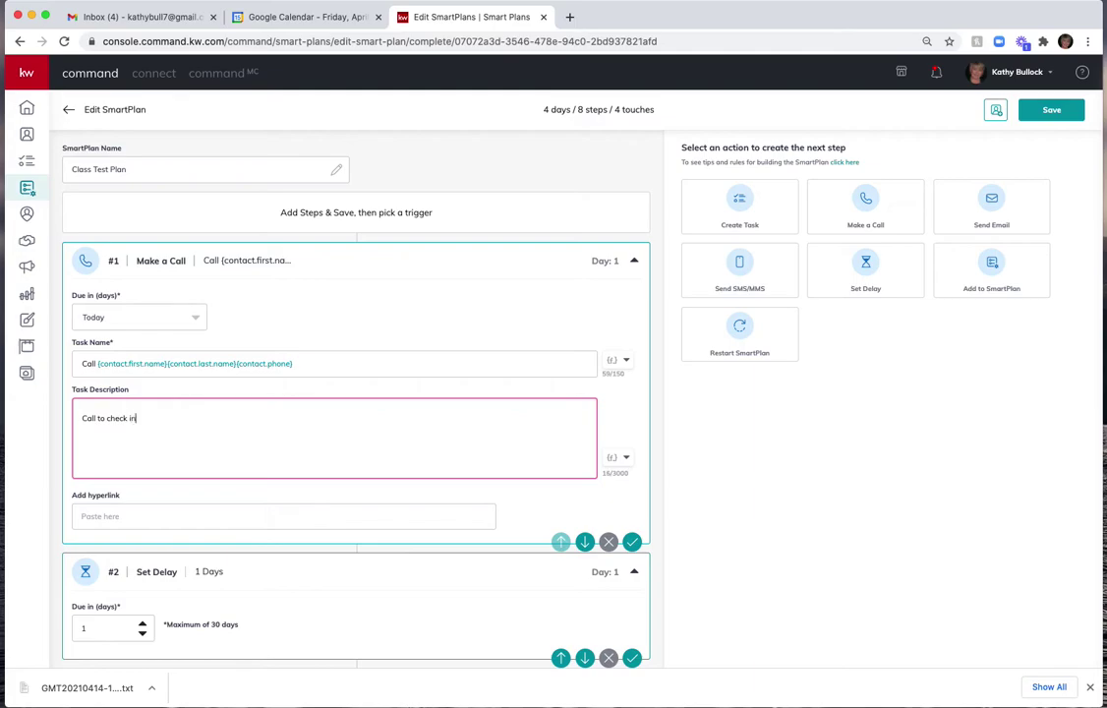
pyautogui.scroll(-3, 195, 621)
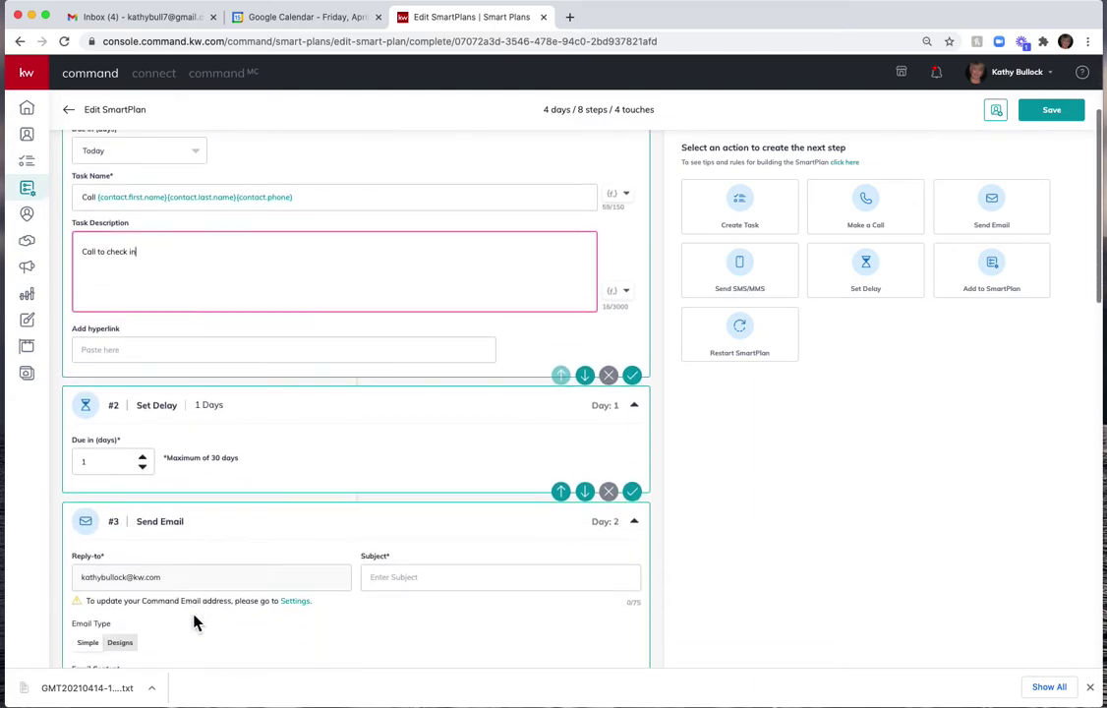
pyautogui.scroll(-1, 195, 620)
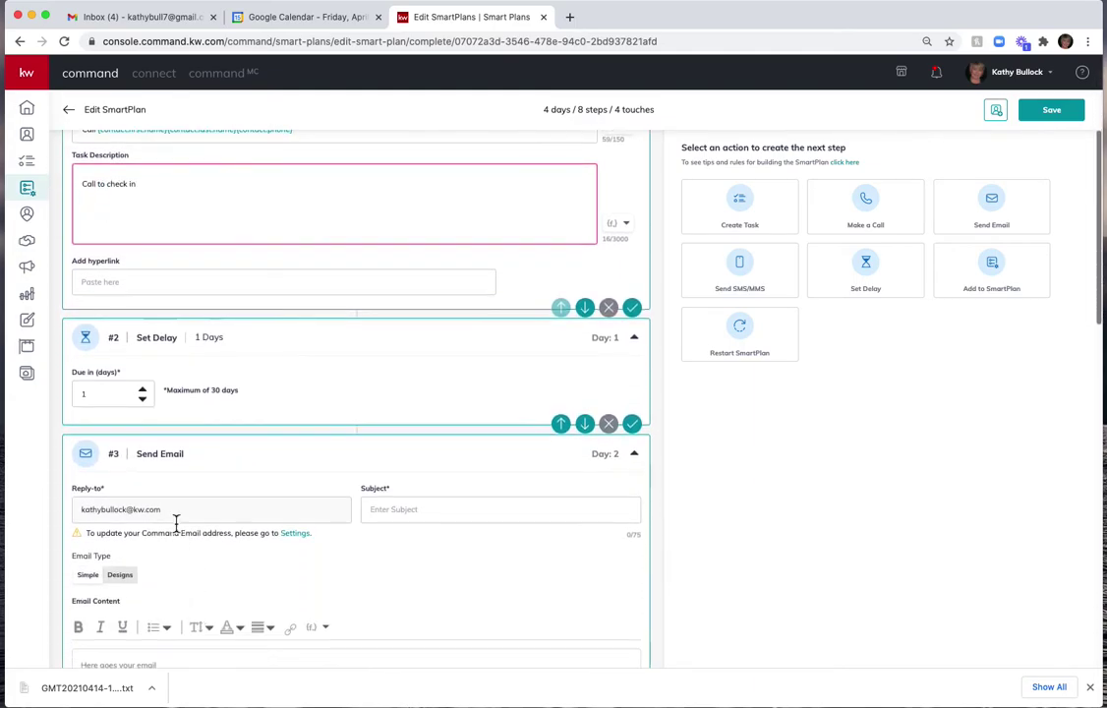
pyautogui.click(143, 403)
pyautogui.write('30')
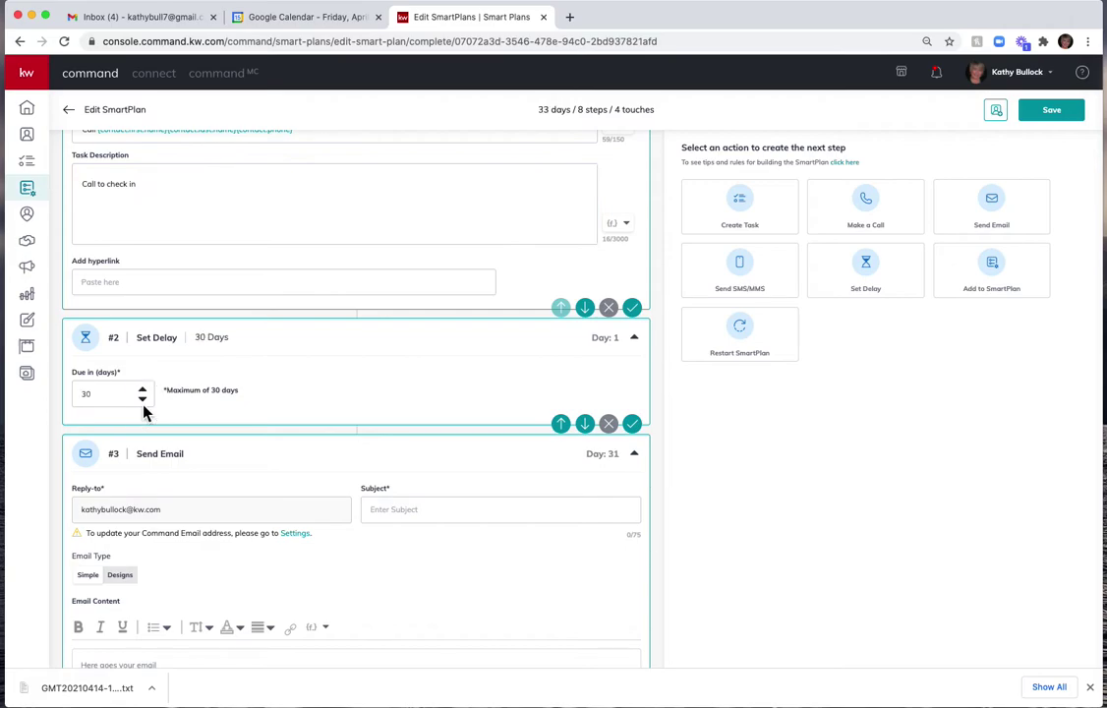
# Give the email the subject 'Checking In' and start a 'Just checking in' body.
pyautogui.scroll(-5, 143, 411)
pyautogui.scroll(2, 143, 411)
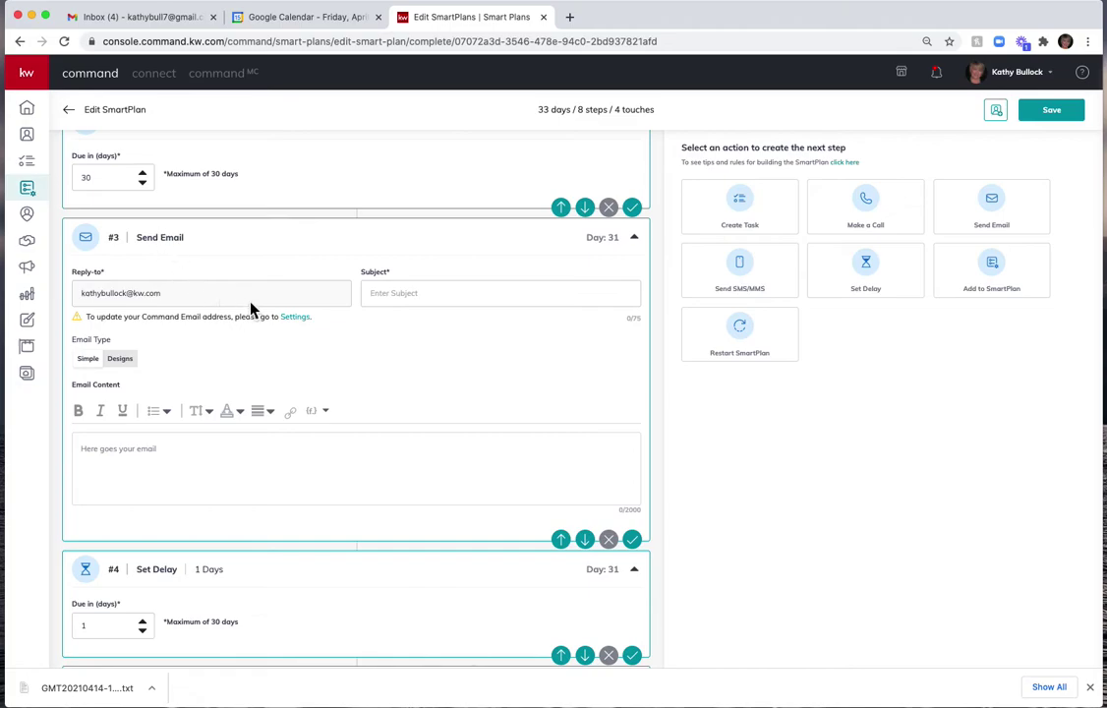
pyautogui.click(423, 295)
pyautogui.write('Checking In')
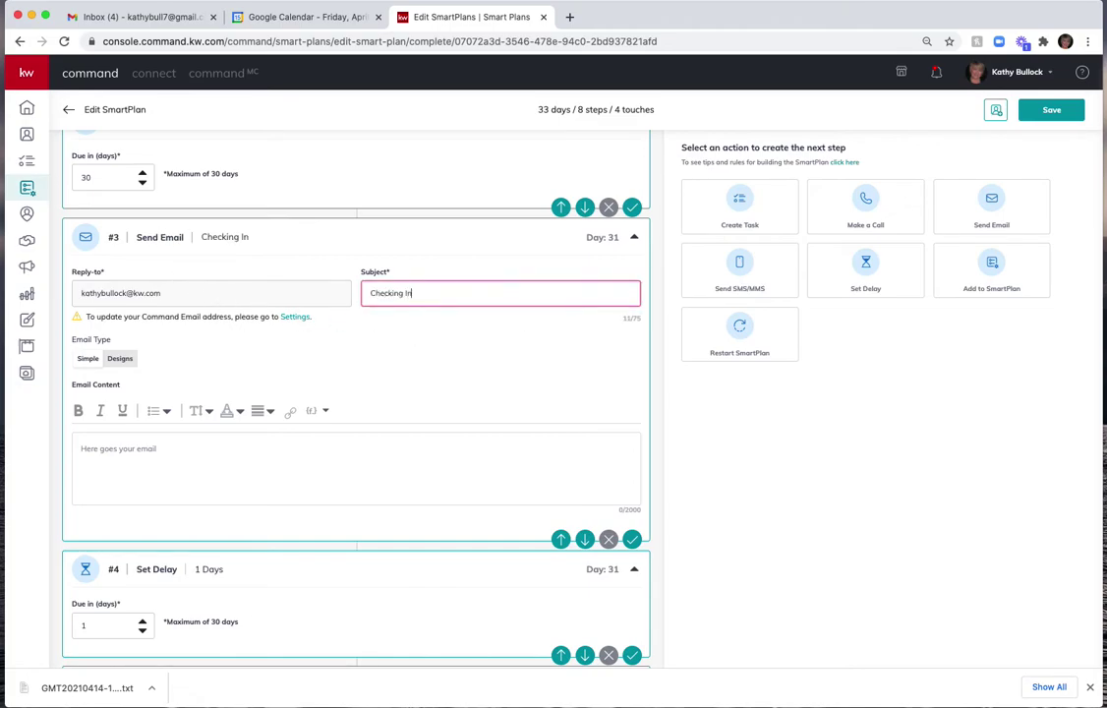
pyautogui.click(104, 455)
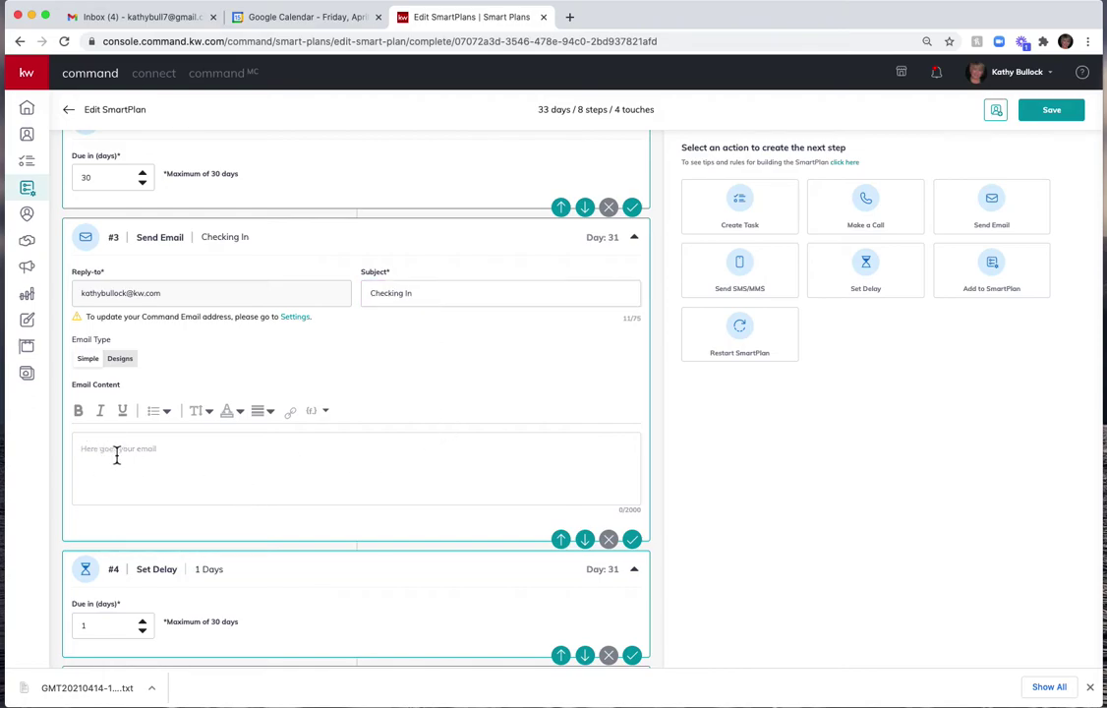
pyautogui.write('Just checkig in')
# Switch the email to the Designs type and open the Template Library, loading more templates.
pyautogui.click(122, 362)
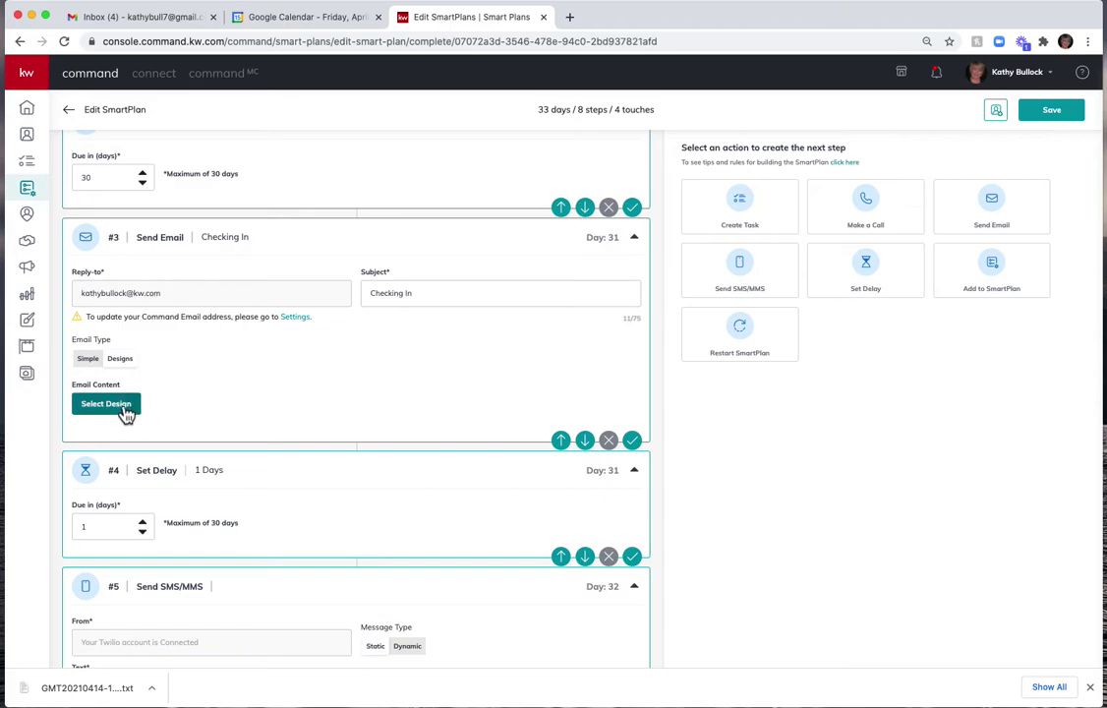
pyautogui.click(123, 408)
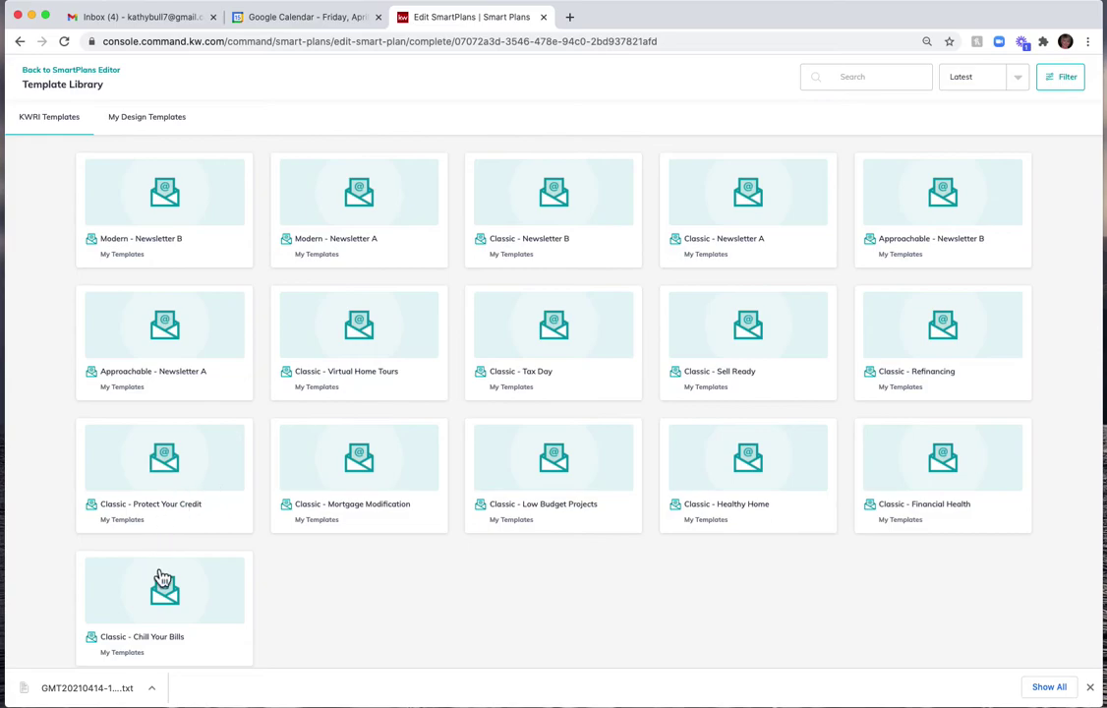
pyautogui.scroll(-2, 712, 494)
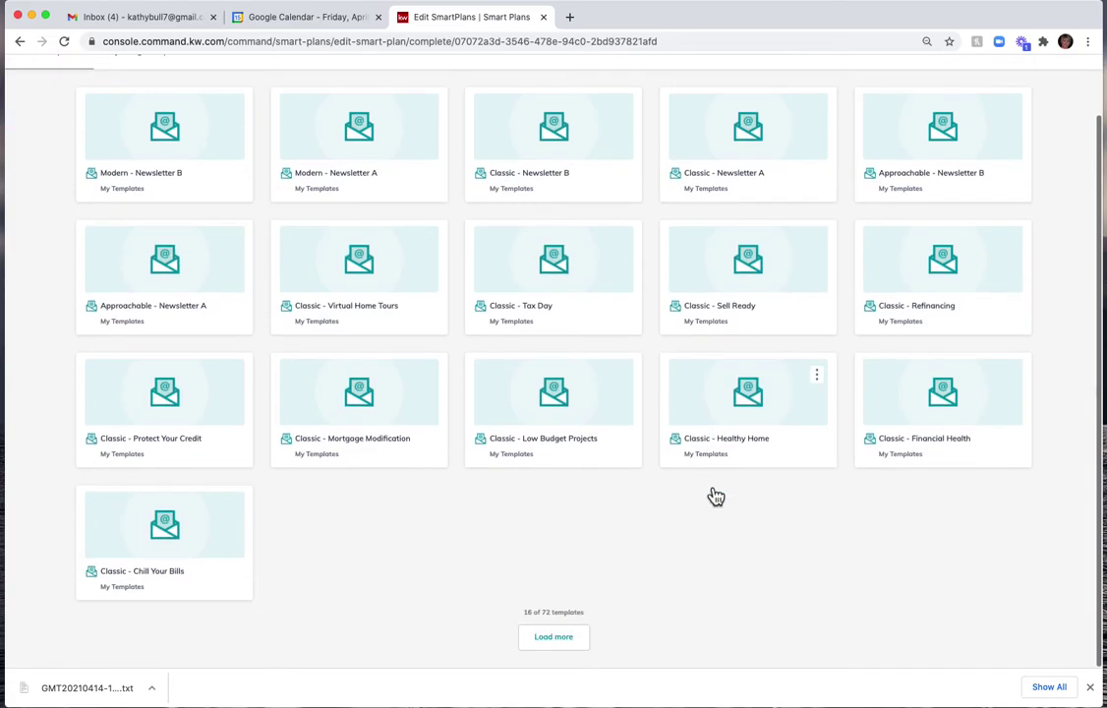
pyautogui.click(554, 637)
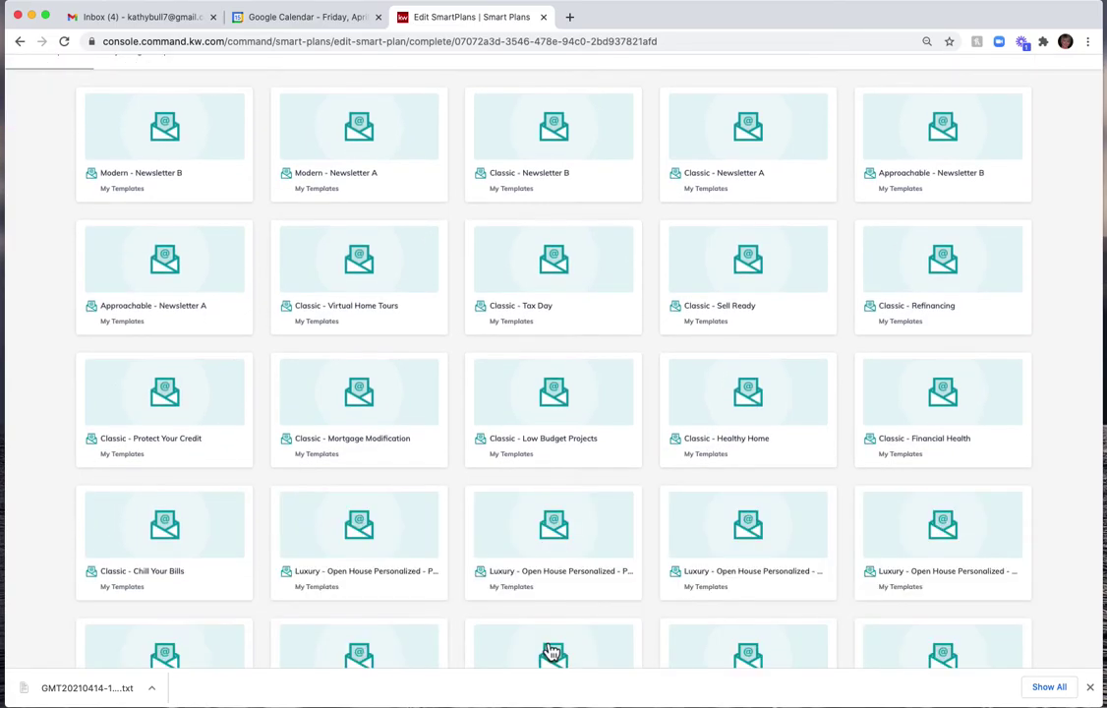
pyautogui.scroll(-8, 605, 532)
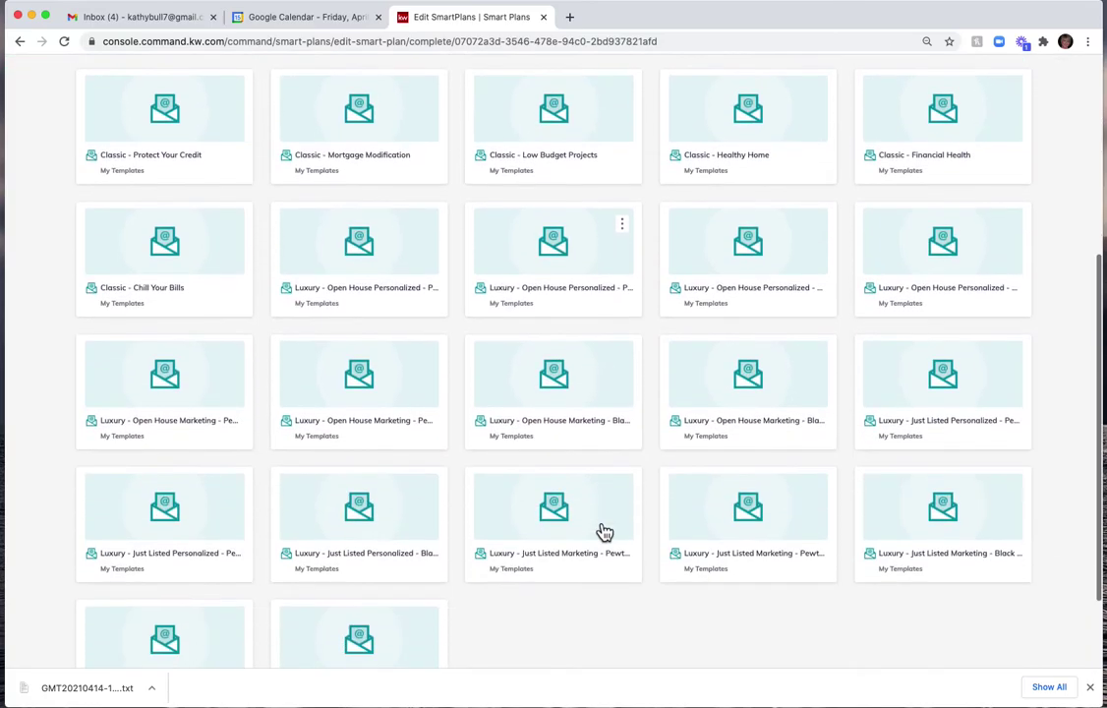
pyautogui.scroll(6, 605, 532)
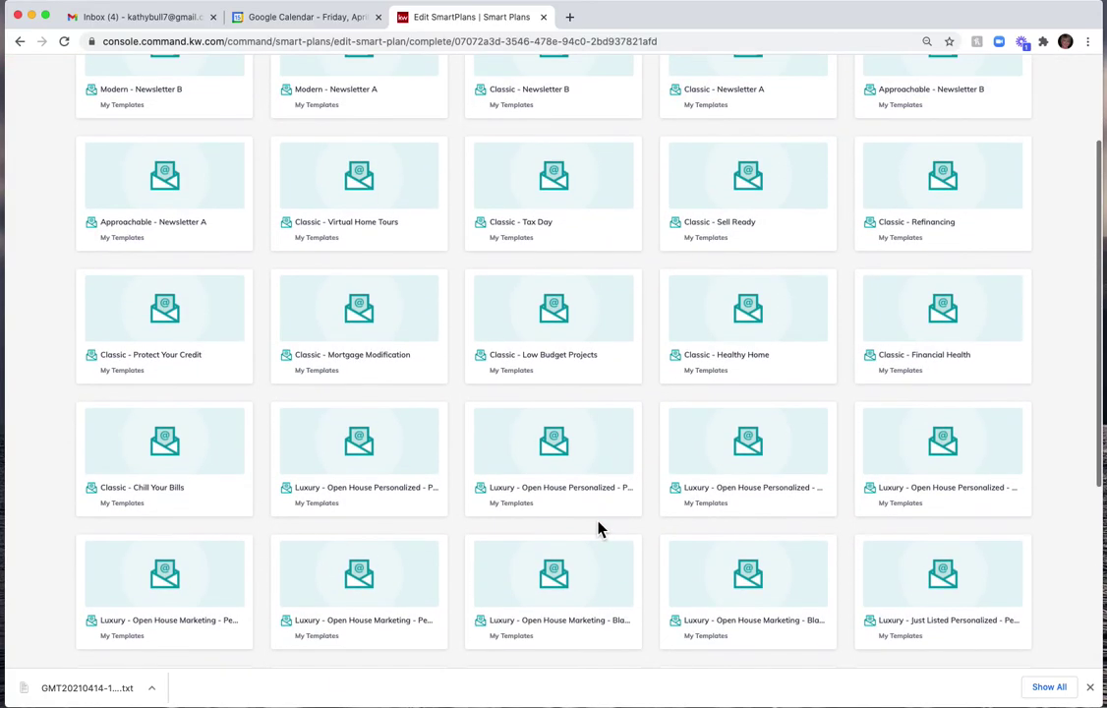
pyautogui.scroll(3, 601, 530)
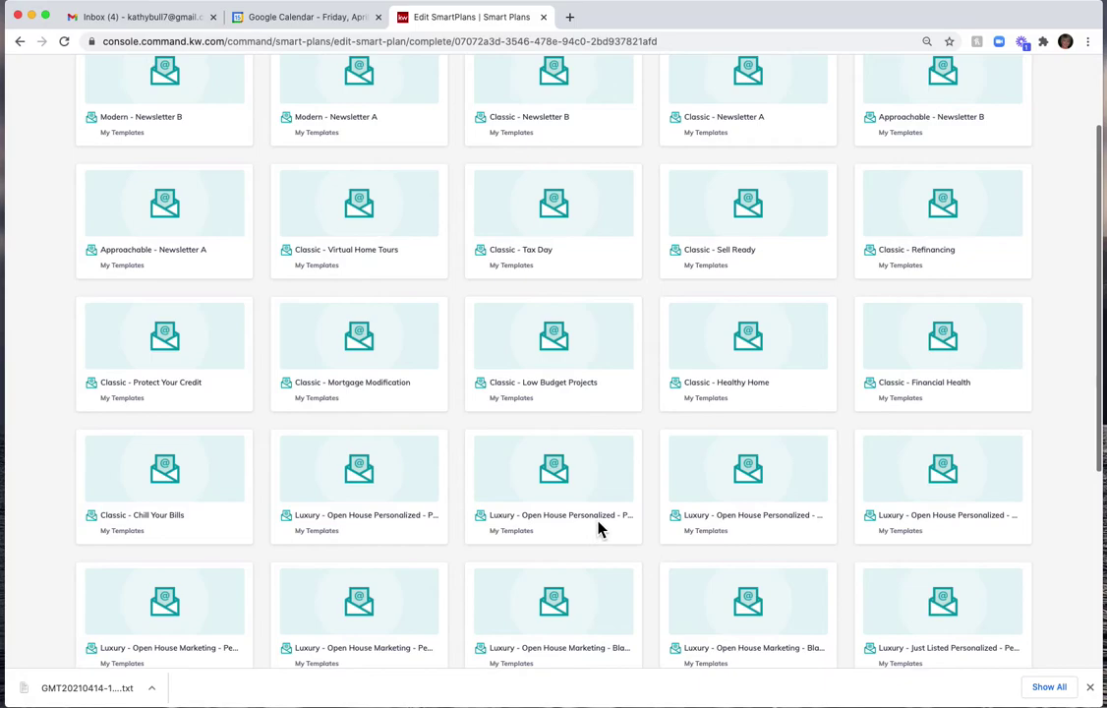
# Pick the Classic - Low Budget Projects template as the email's design.
pyautogui.click(561, 456)
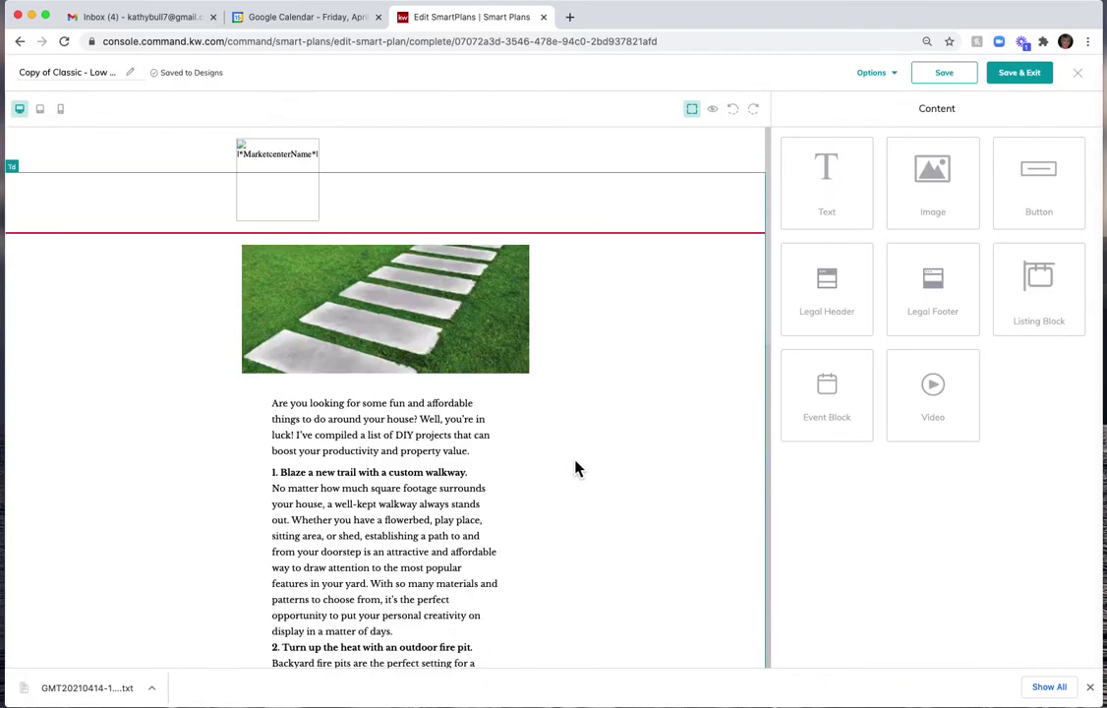
pyautogui.scroll(-8, 442, 526)
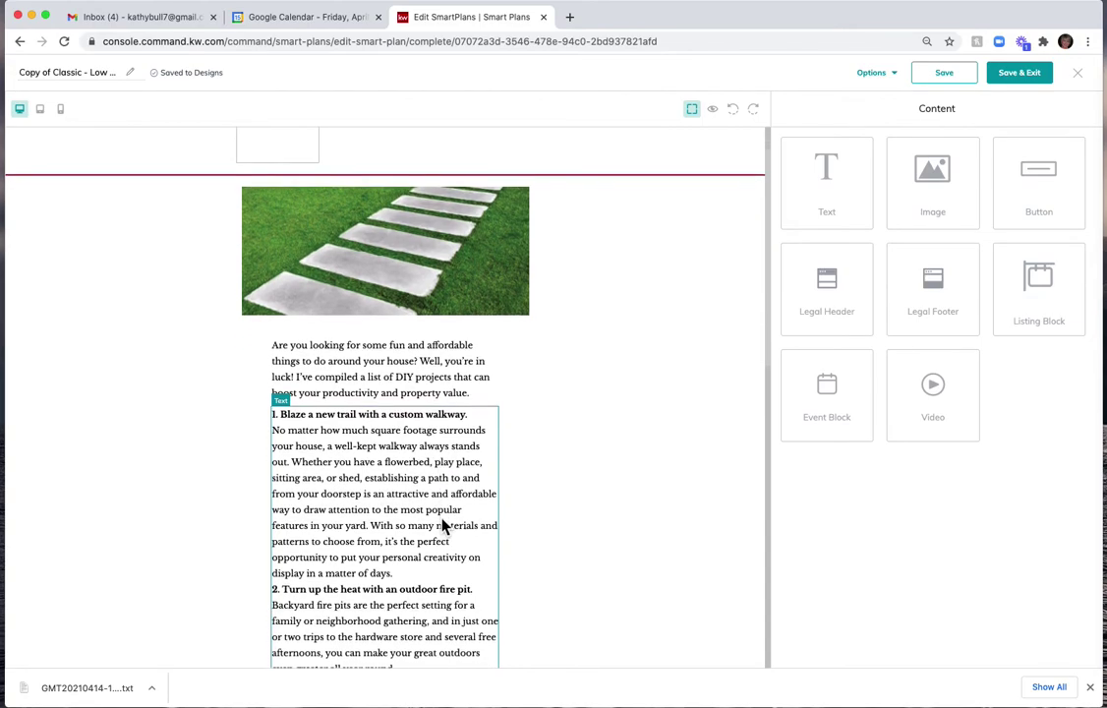
pyautogui.scroll(-5, 443, 526)
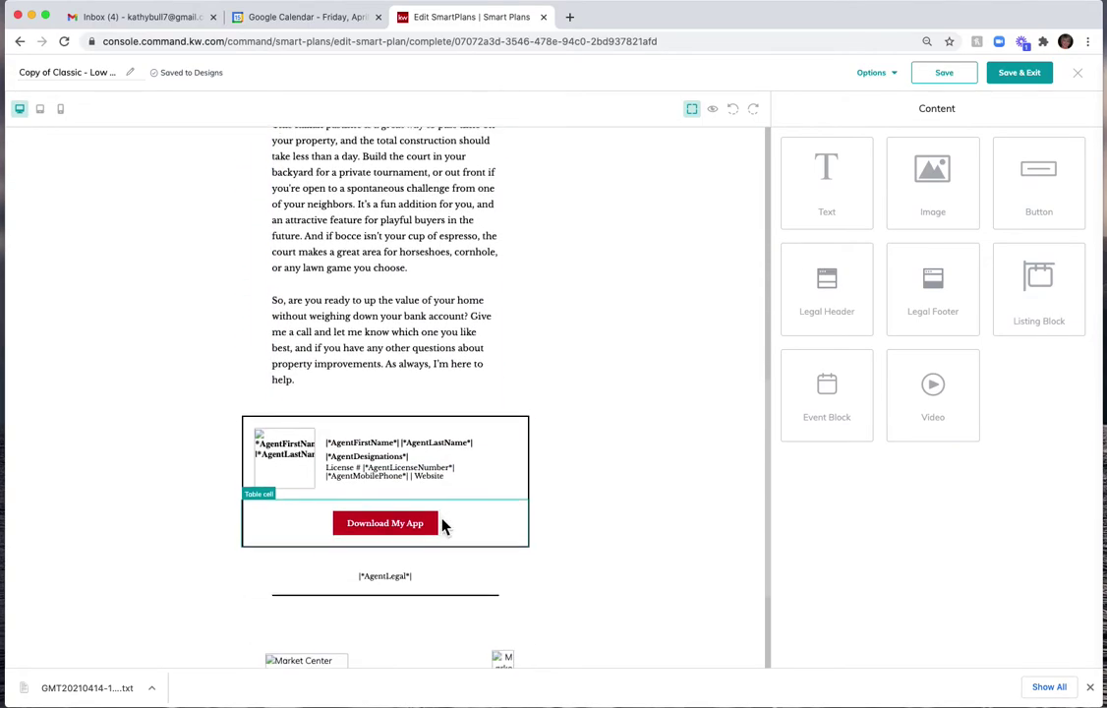
pyautogui.scroll(15, 379, 432)
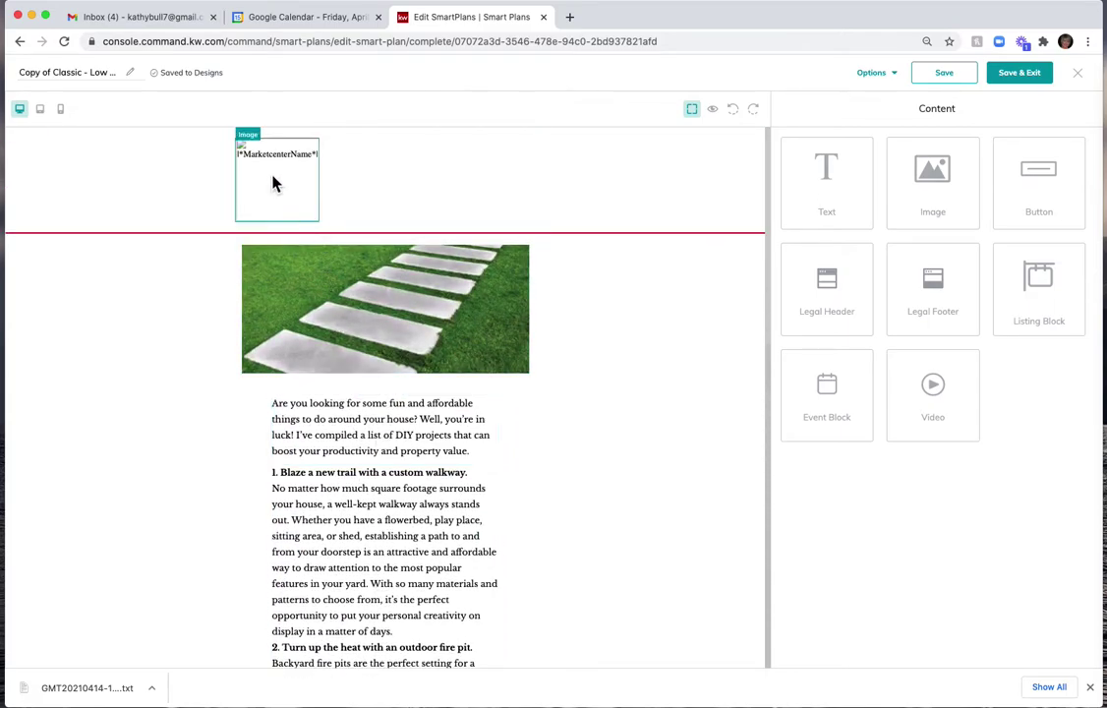
pyautogui.scroll(-15, 683, 588)
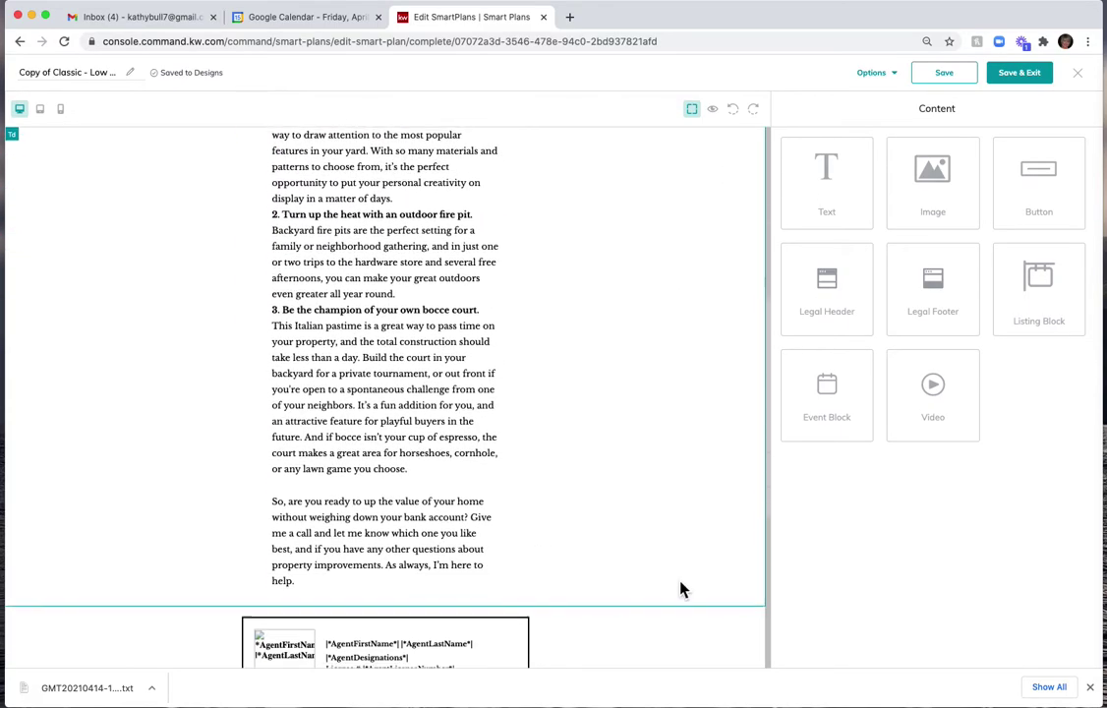
pyautogui.scroll(-3, 683, 588)
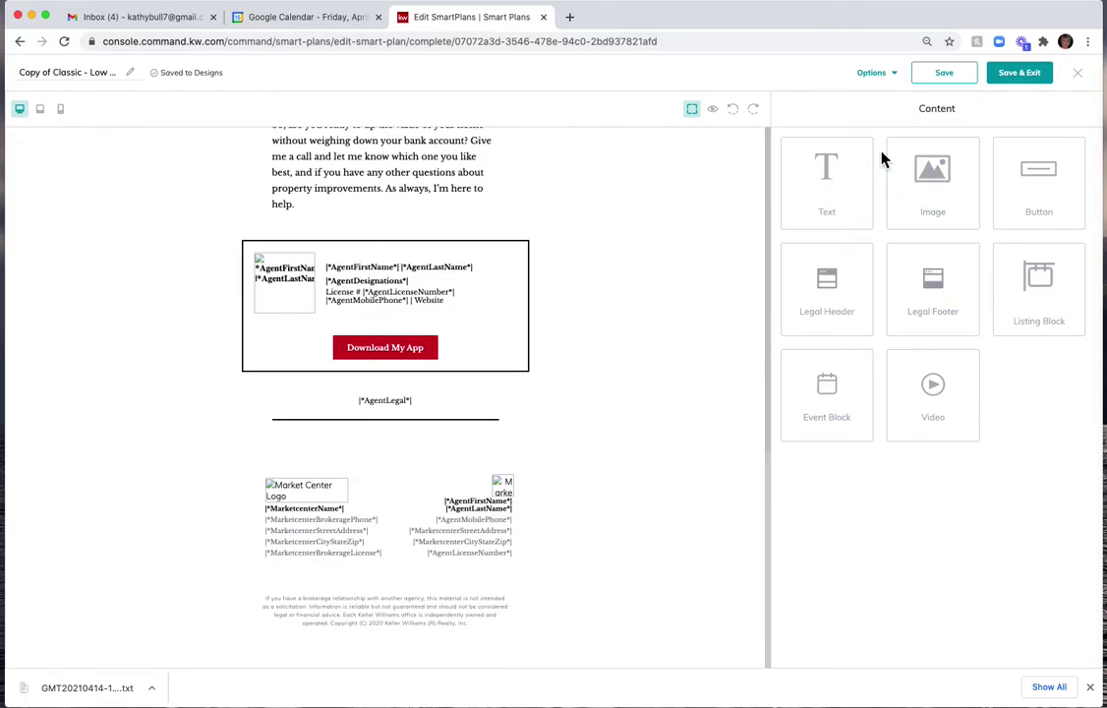
# Preview the designed email as recipients will see it, then close the preview.
pyautogui.click(882, 79)
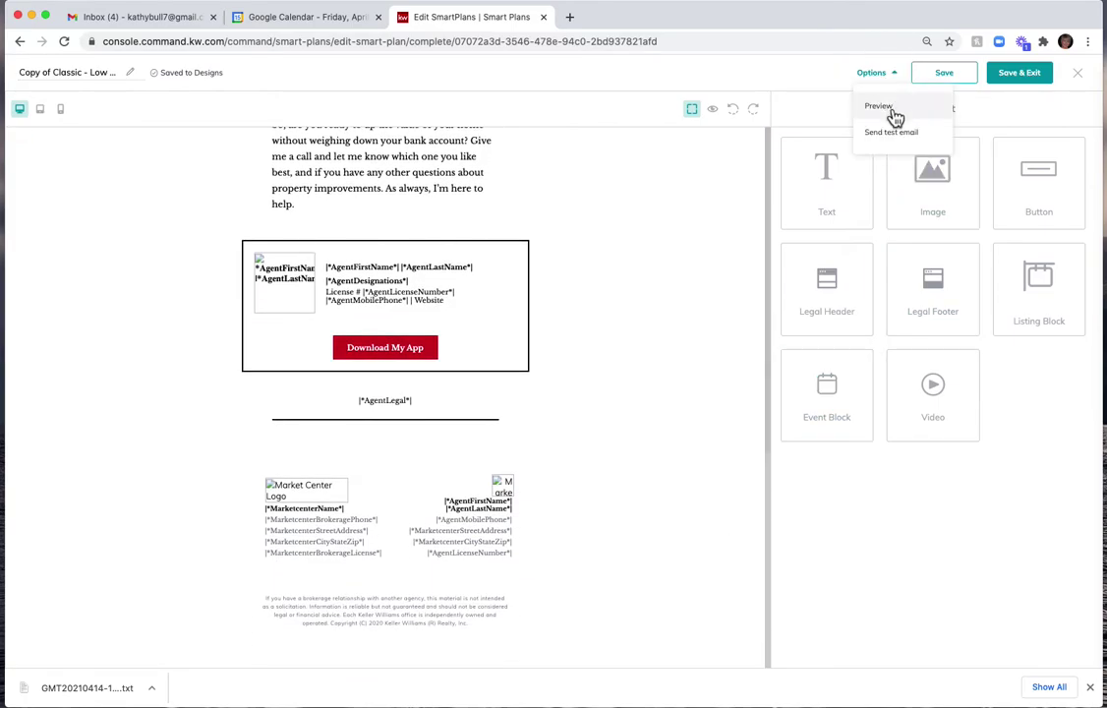
pyautogui.click(881, 108)
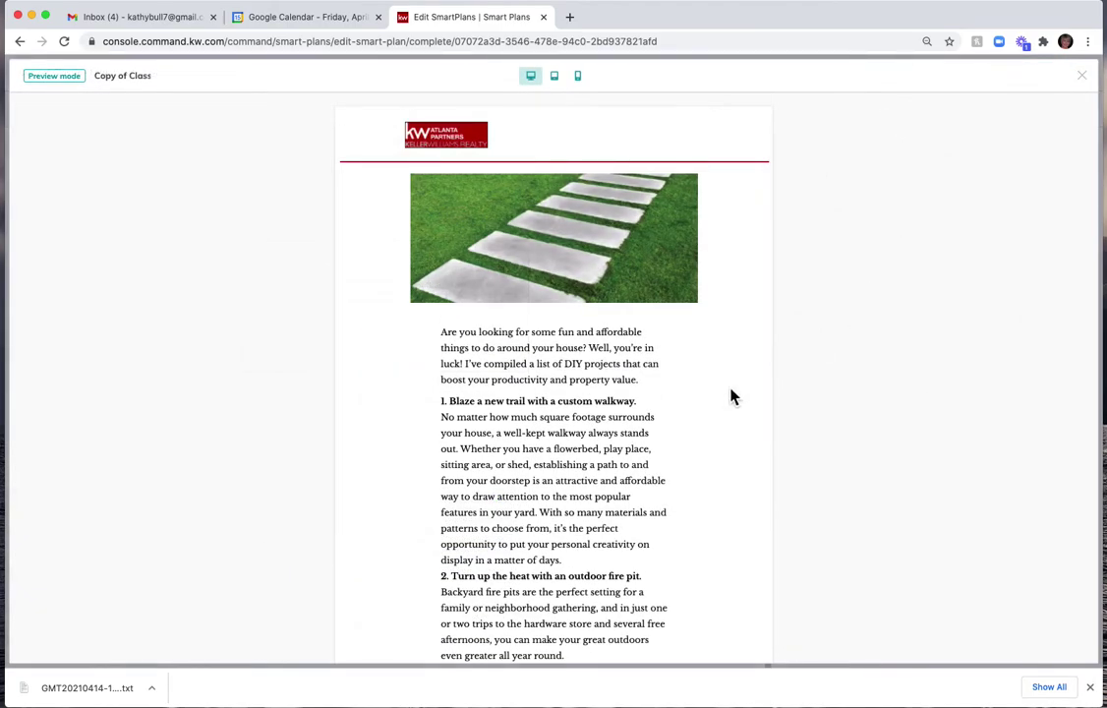
pyautogui.scroll(-10, 730, 397)
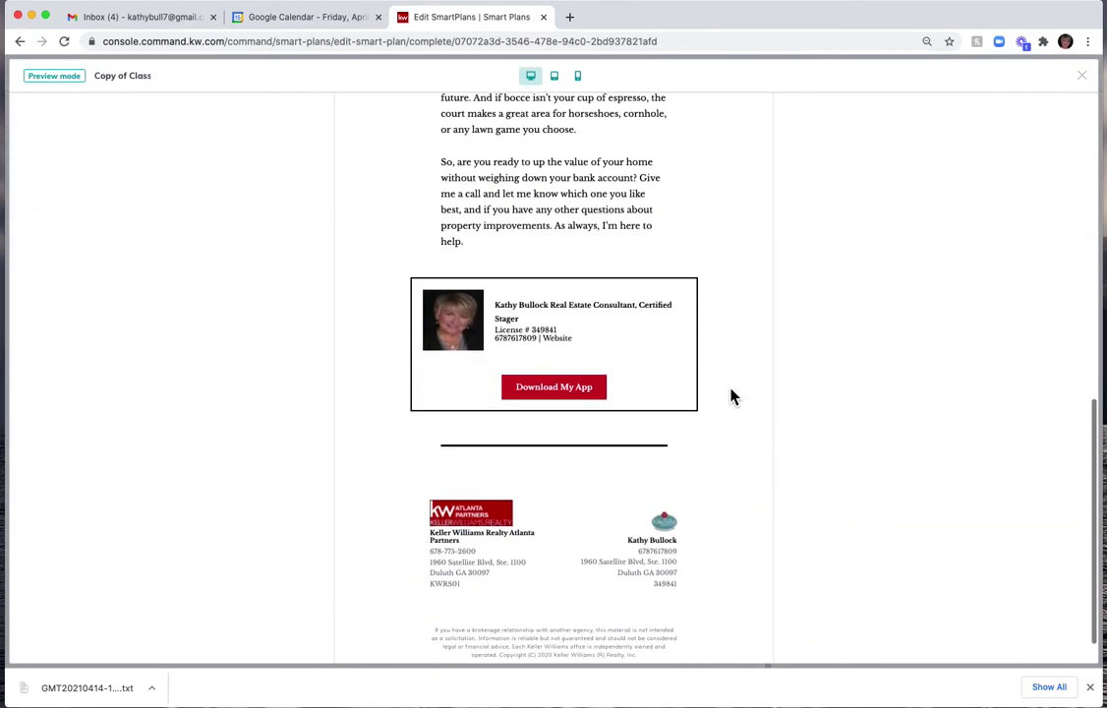
pyautogui.scroll(-1, 730, 396)
pyautogui.scroll(15, 731, 396)
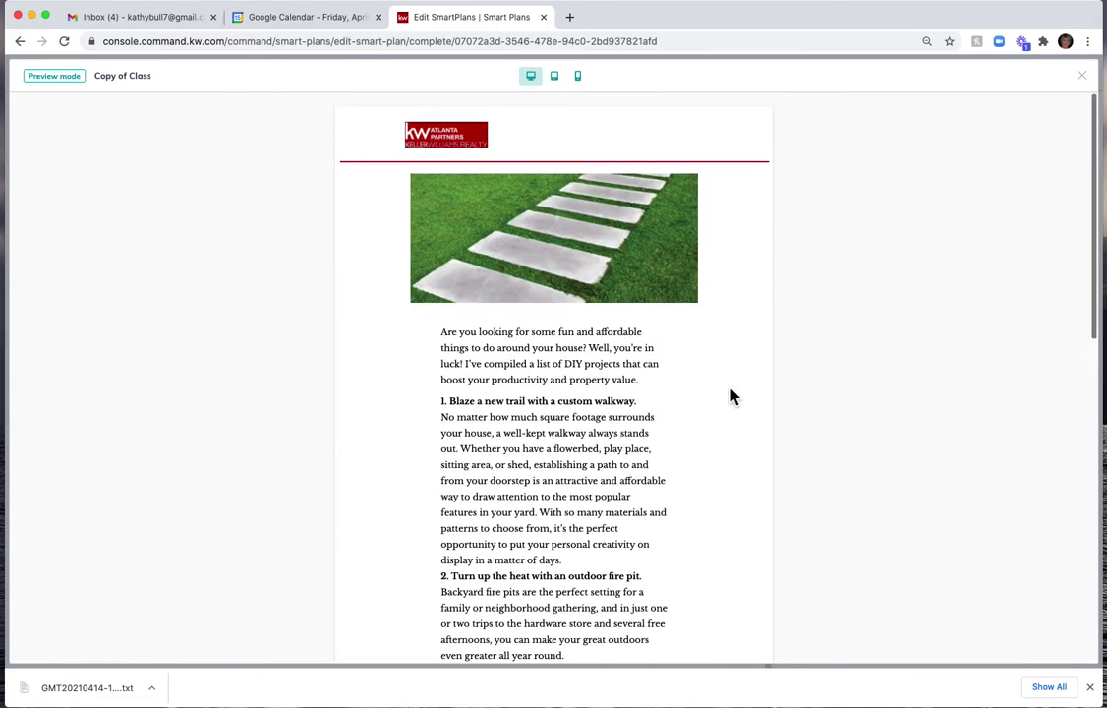
pyautogui.click(1081, 76)
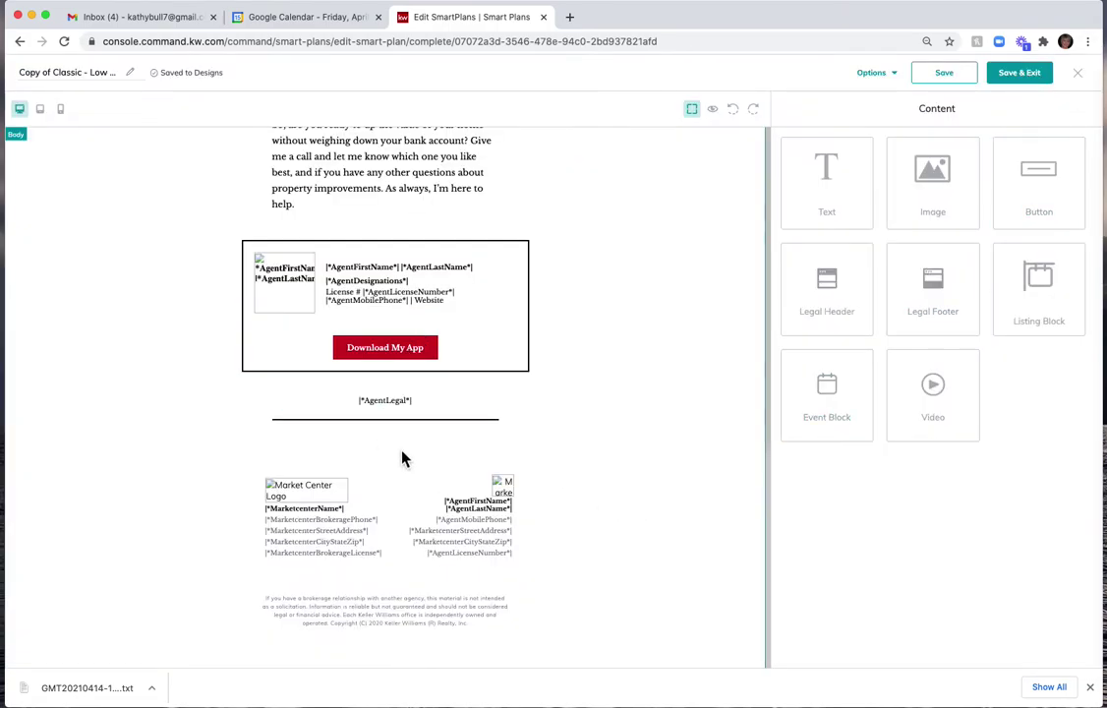
# Open the email's intro paragraph for text editing and confirm it with Done.
pyautogui.scroll(10, 403, 455)
pyautogui.scroll(3, 404, 459)
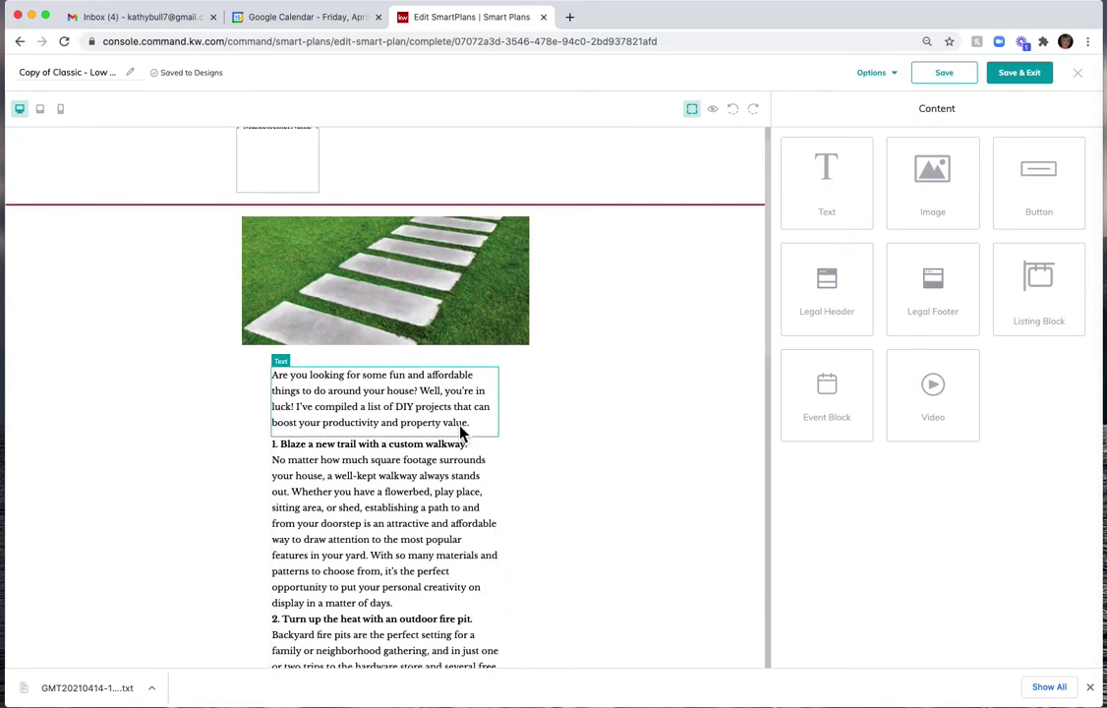
pyautogui.click(391, 414)
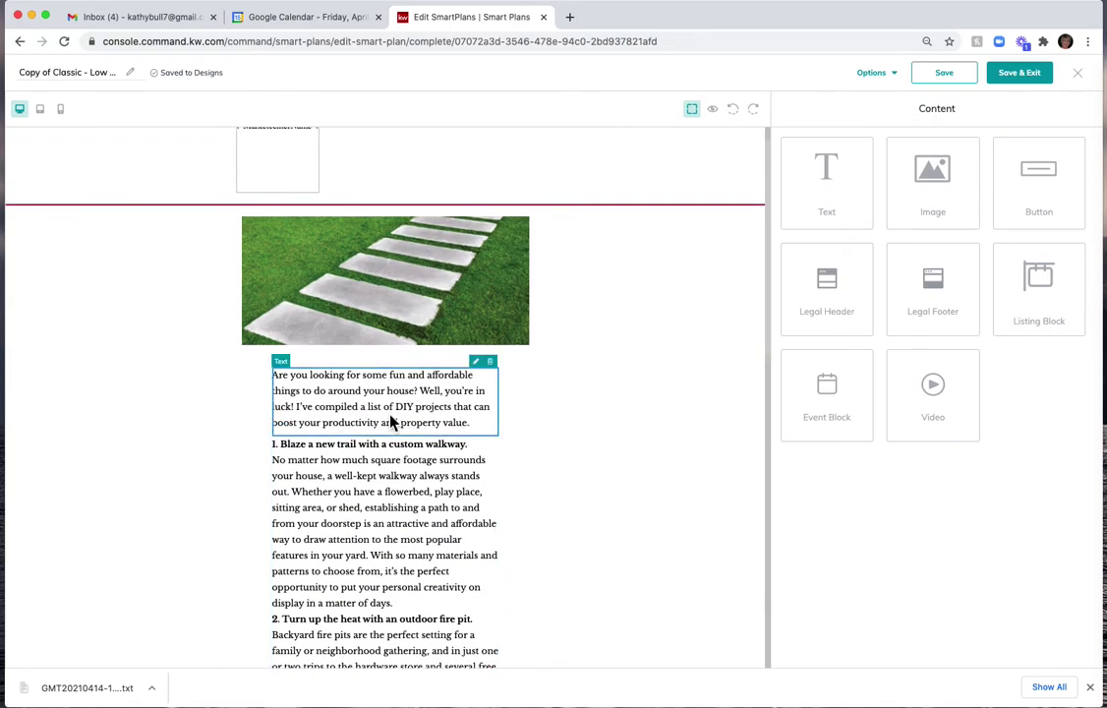
pyautogui.click(478, 363)
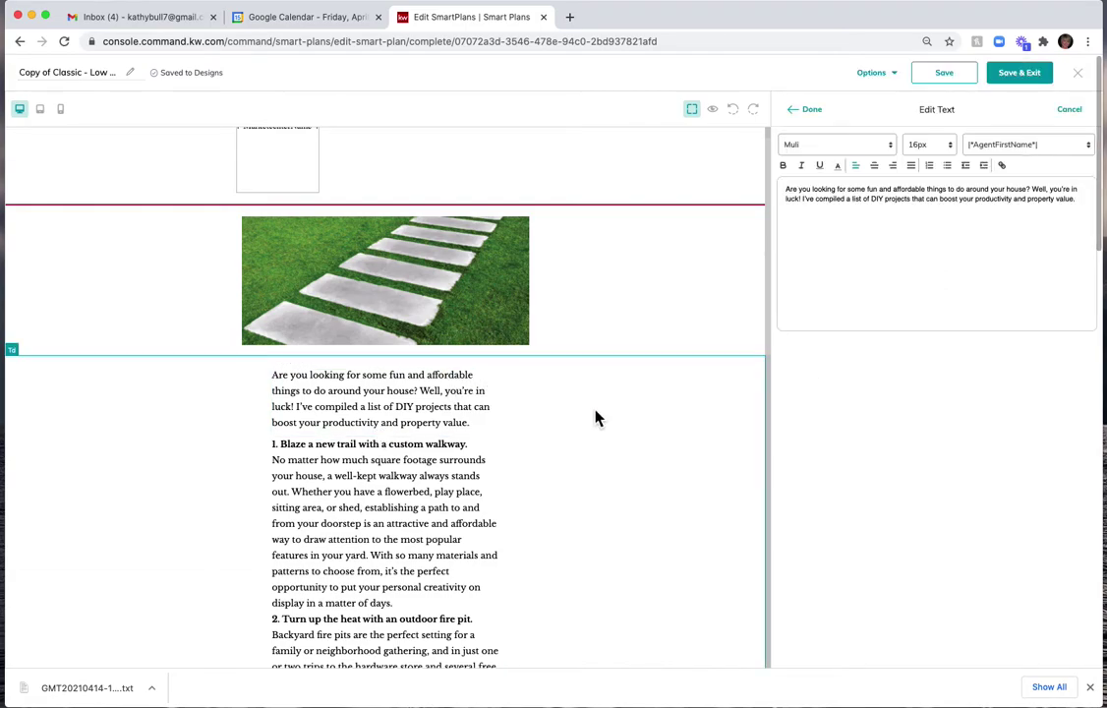
pyautogui.click(816, 114)
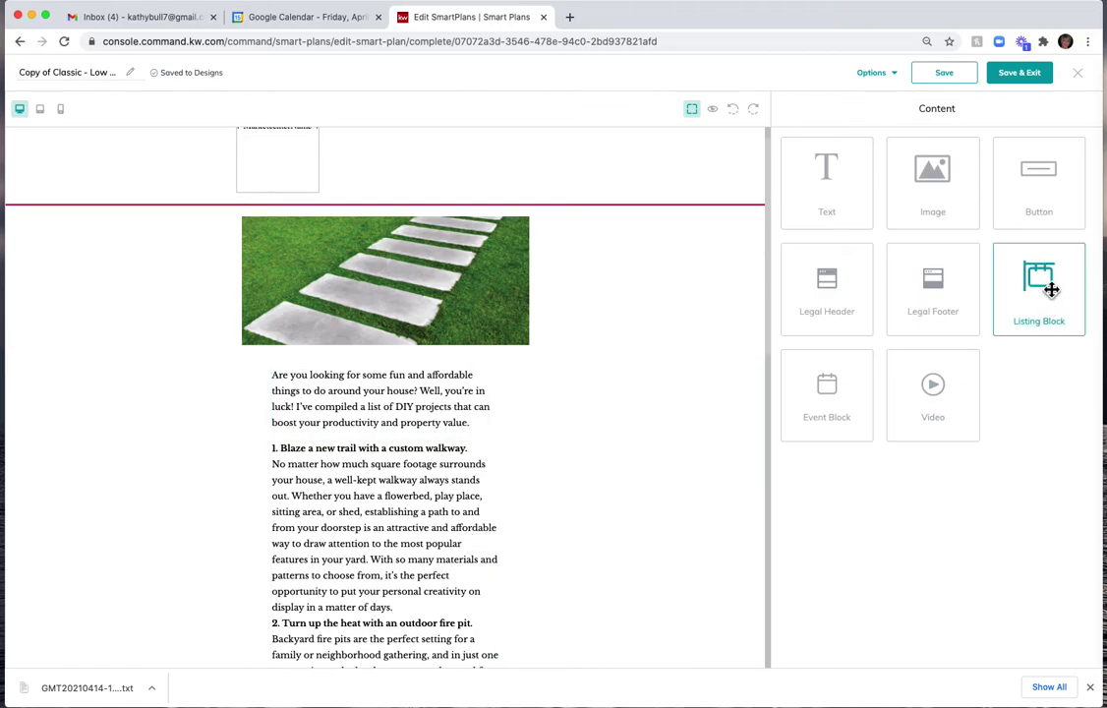
# Save the design and replace the email subject with 'Low Budget Projects'.
pyautogui.click(1035, 81)
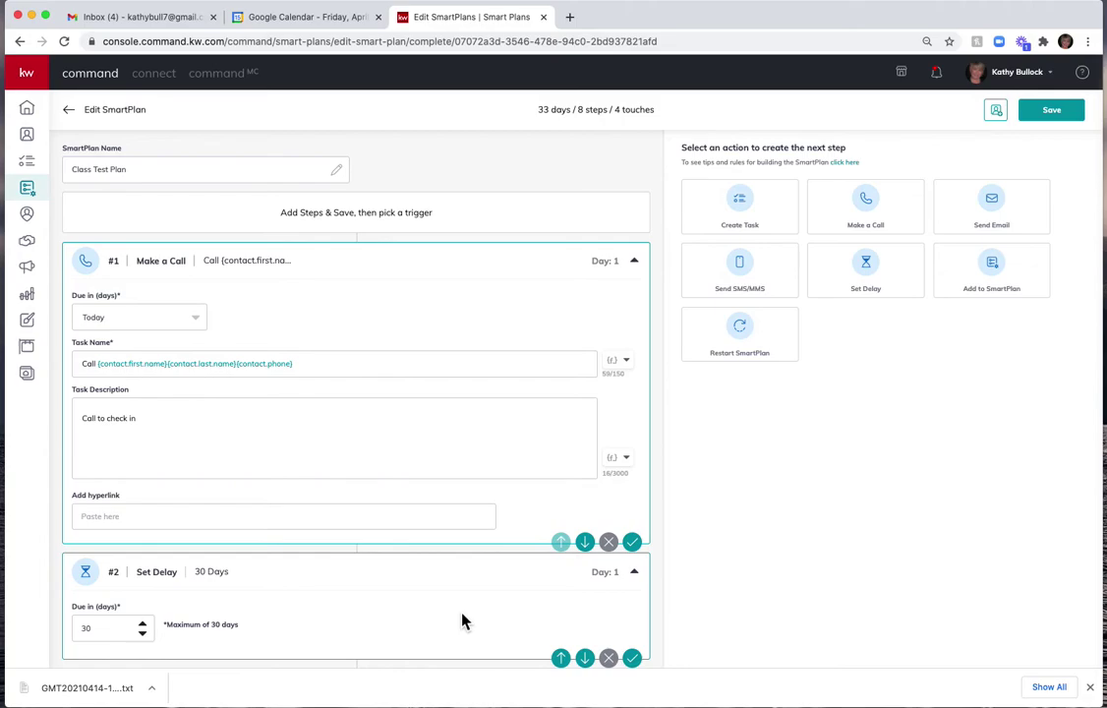
pyautogui.scroll(-5, 462, 621)
pyautogui.scroll(-1, 462, 621)
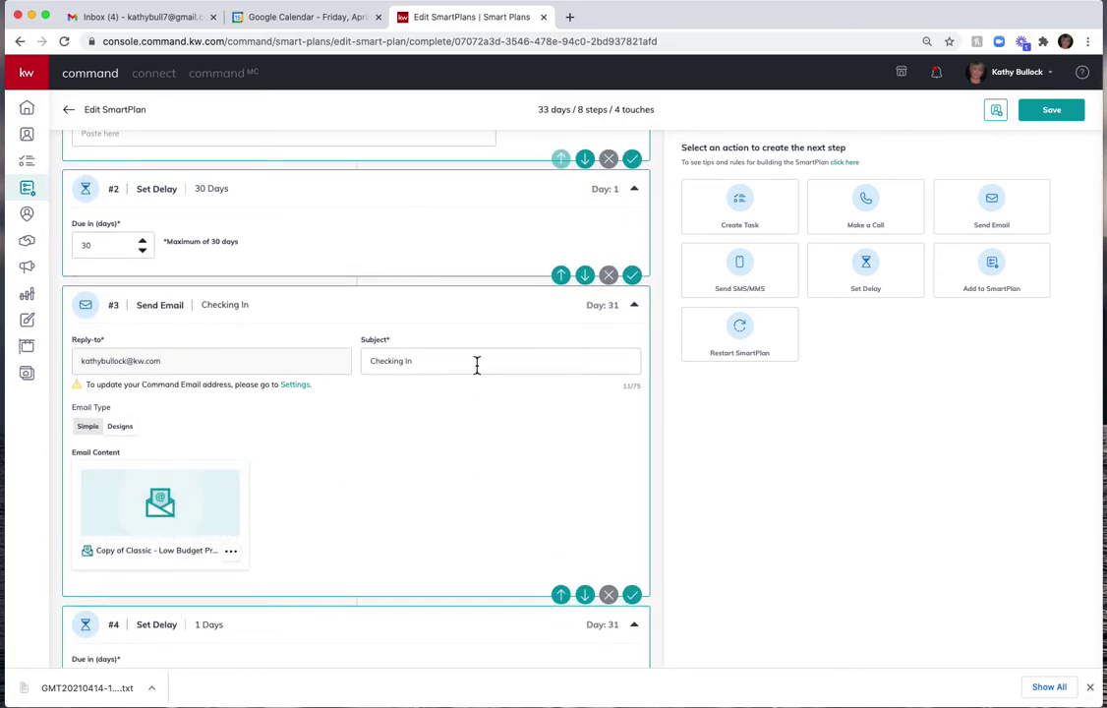
pyautogui.tripleClick(421, 366)
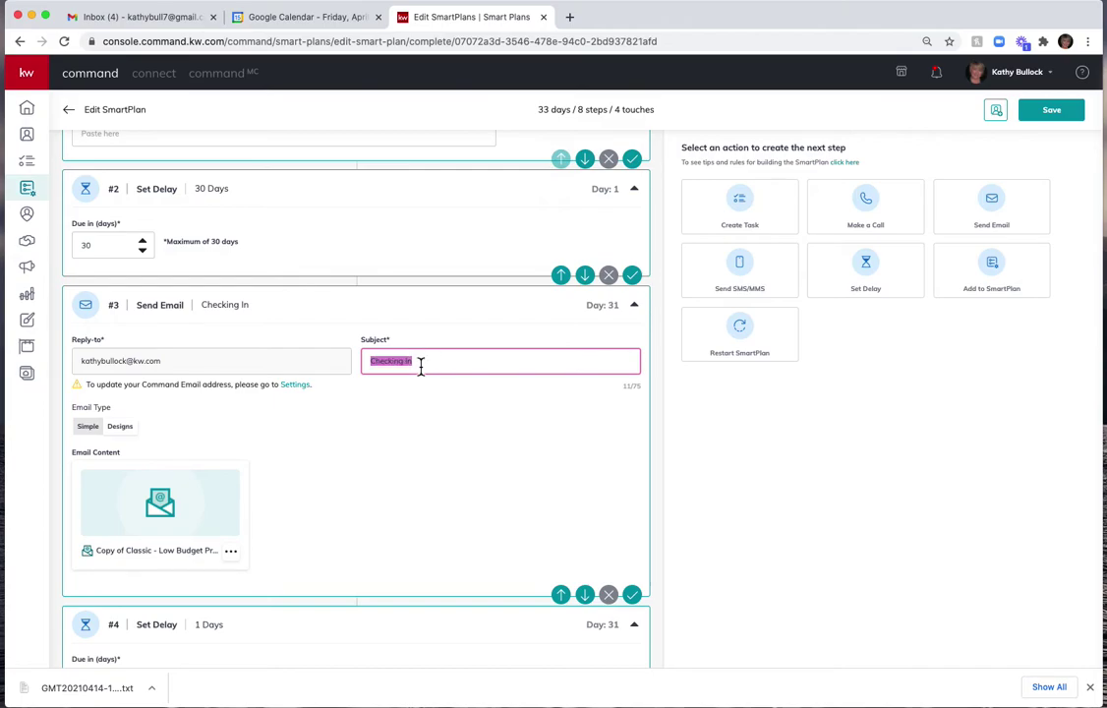
pyautogui.write('Low Budget Projects')
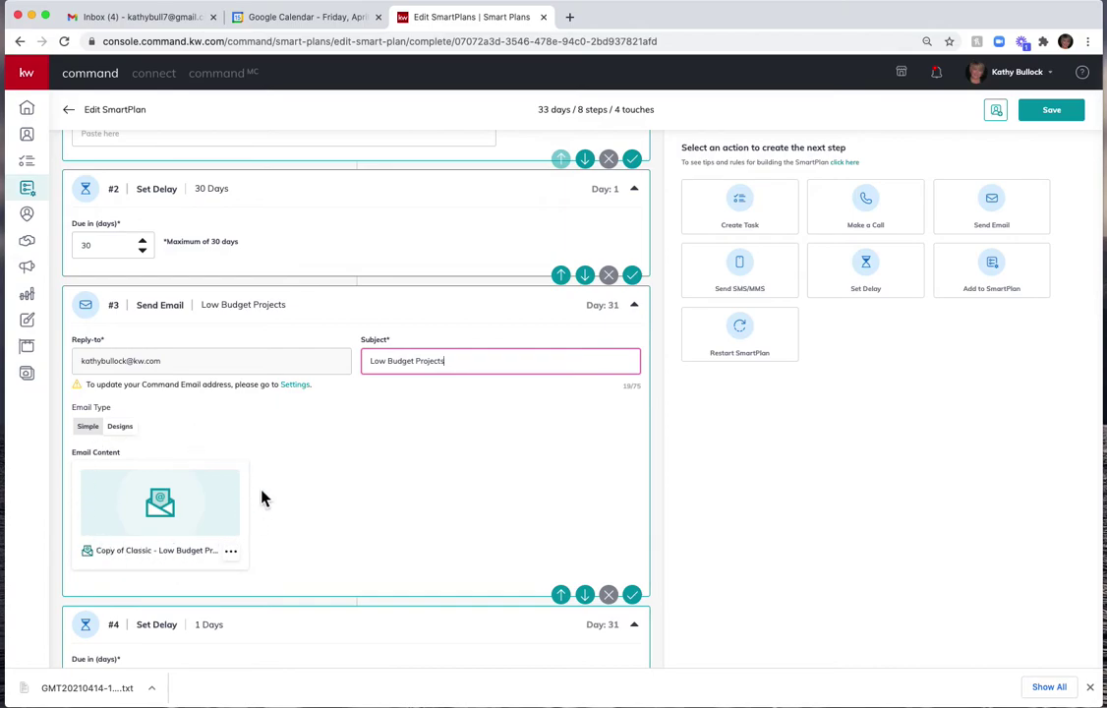
# Set the step #4 delay to 30 days.
pyautogui.scroll(-5, 348, 470)
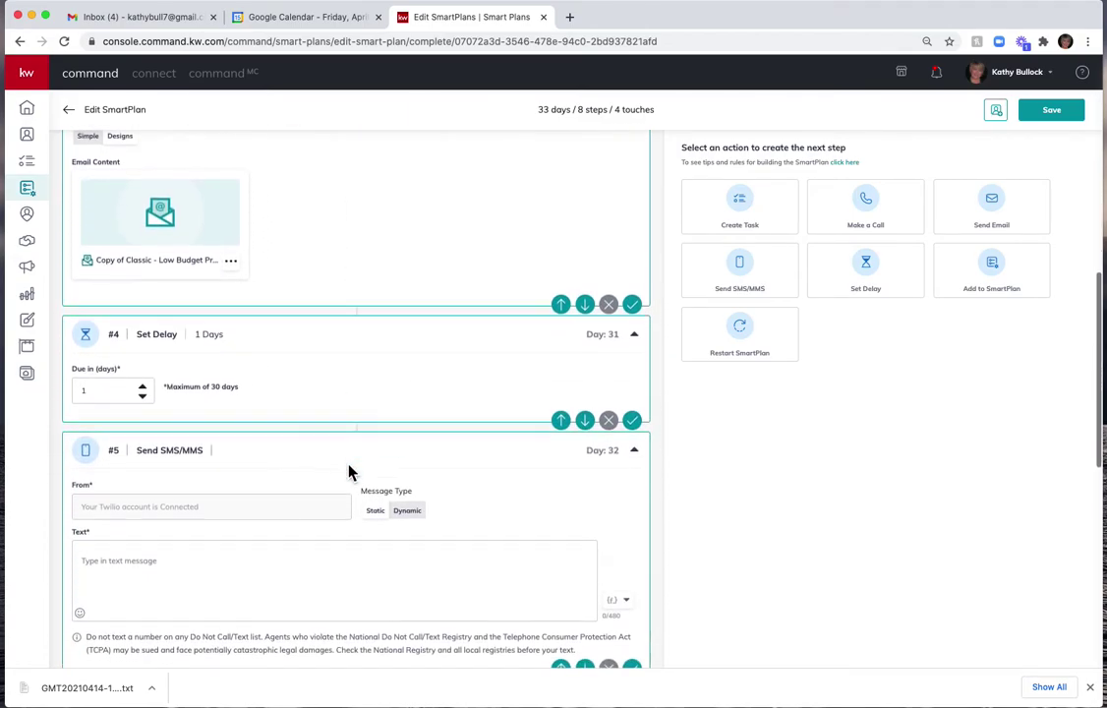
pyautogui.click(143, 383)
pyautogui.scroll(-4, 505, 355)
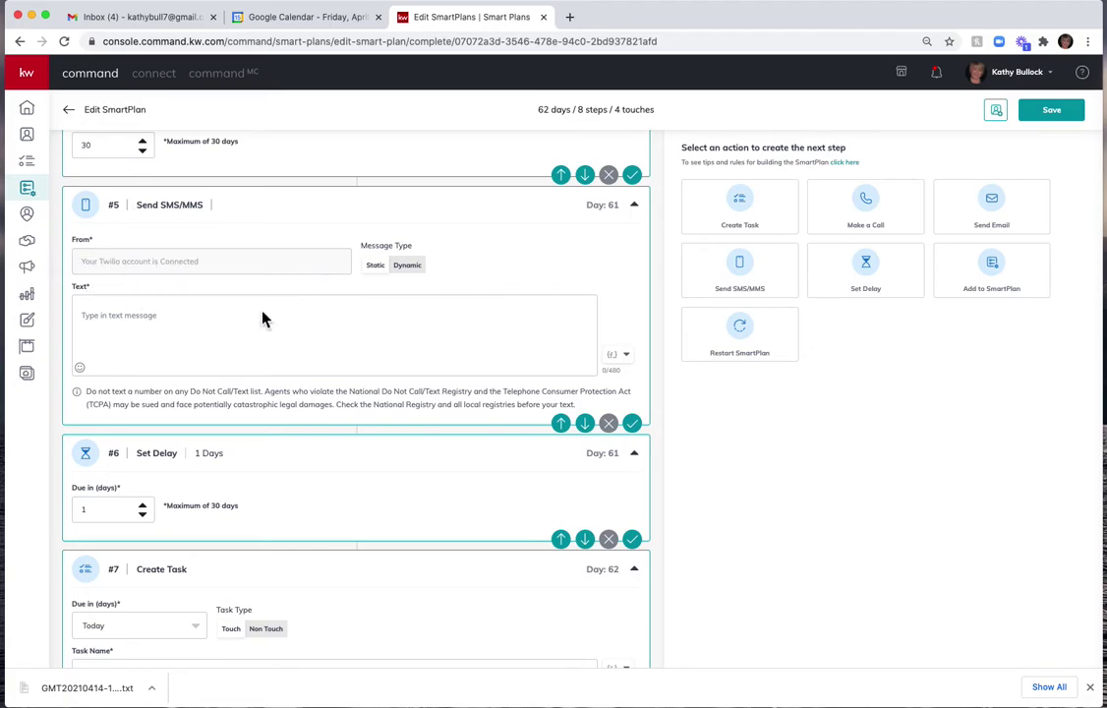
# Write the SMS text 'Hello {contact.first.name}, just checking in with you.'.
pyautogui.click(97, 315)
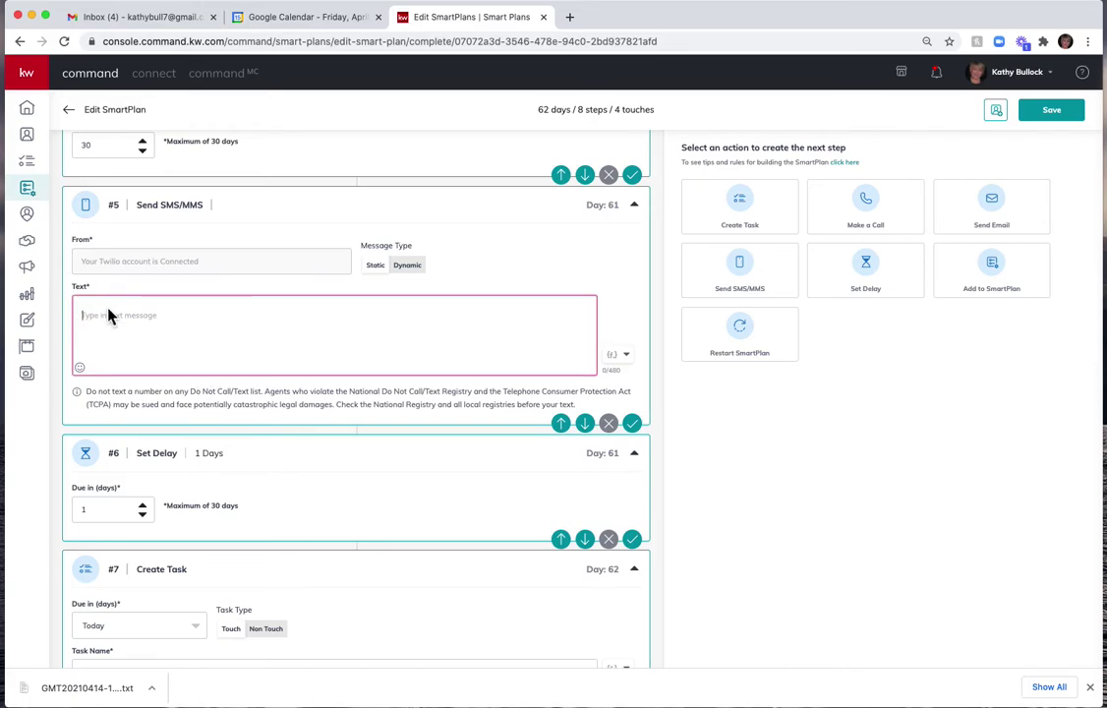
pyautogui.write('Hello')
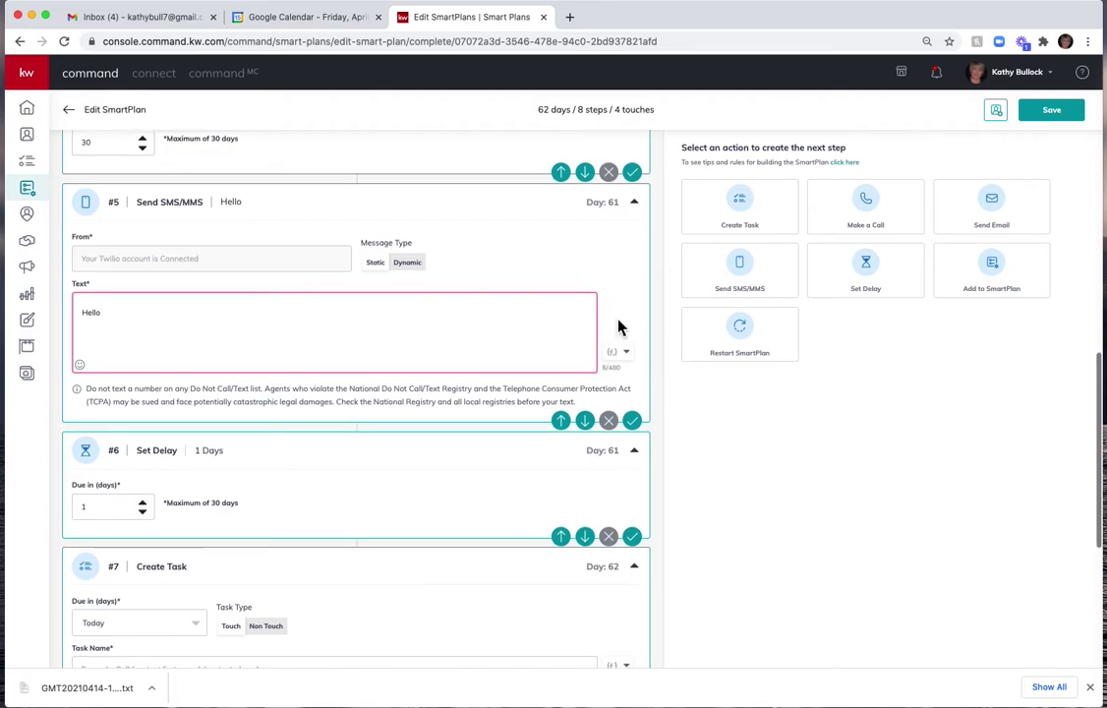
pyautogui.click(636, 359)
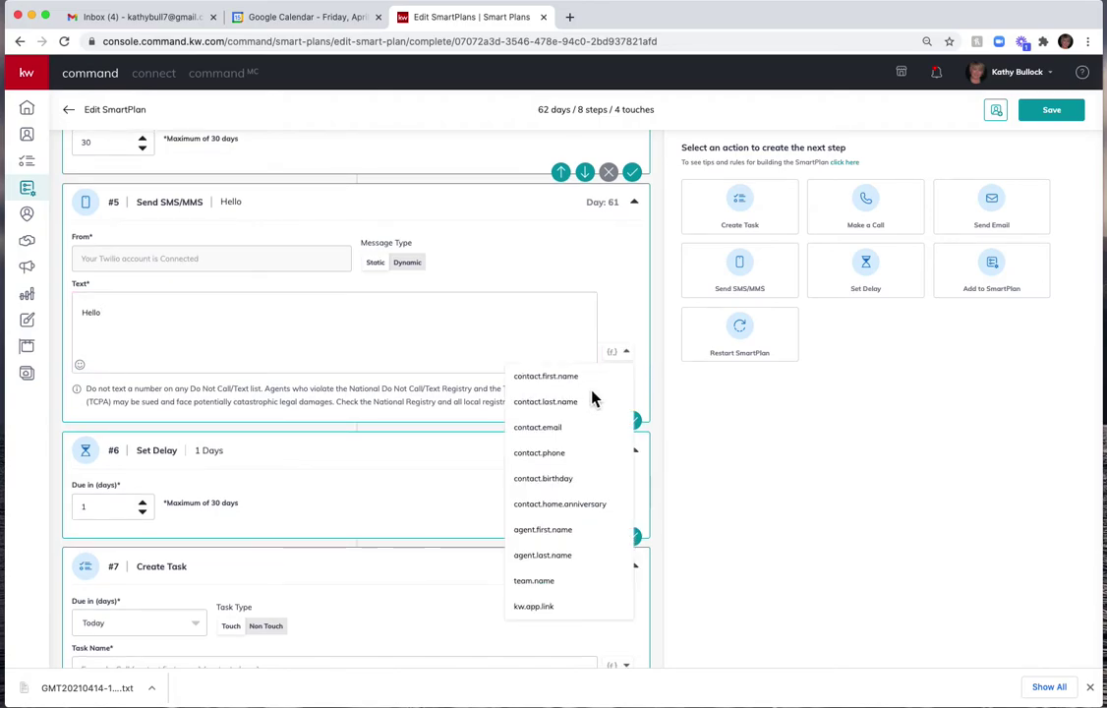
pyautogui.click(565, 375)
pyautogui.click(192, 316)
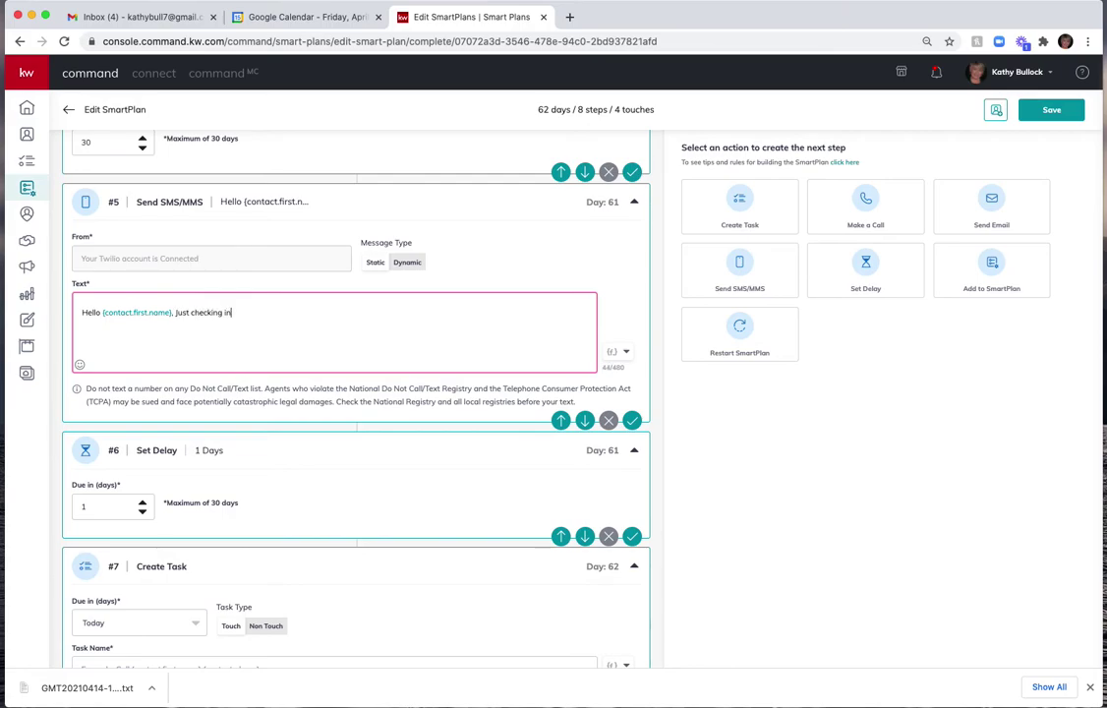
pyautogui.write('ou.')
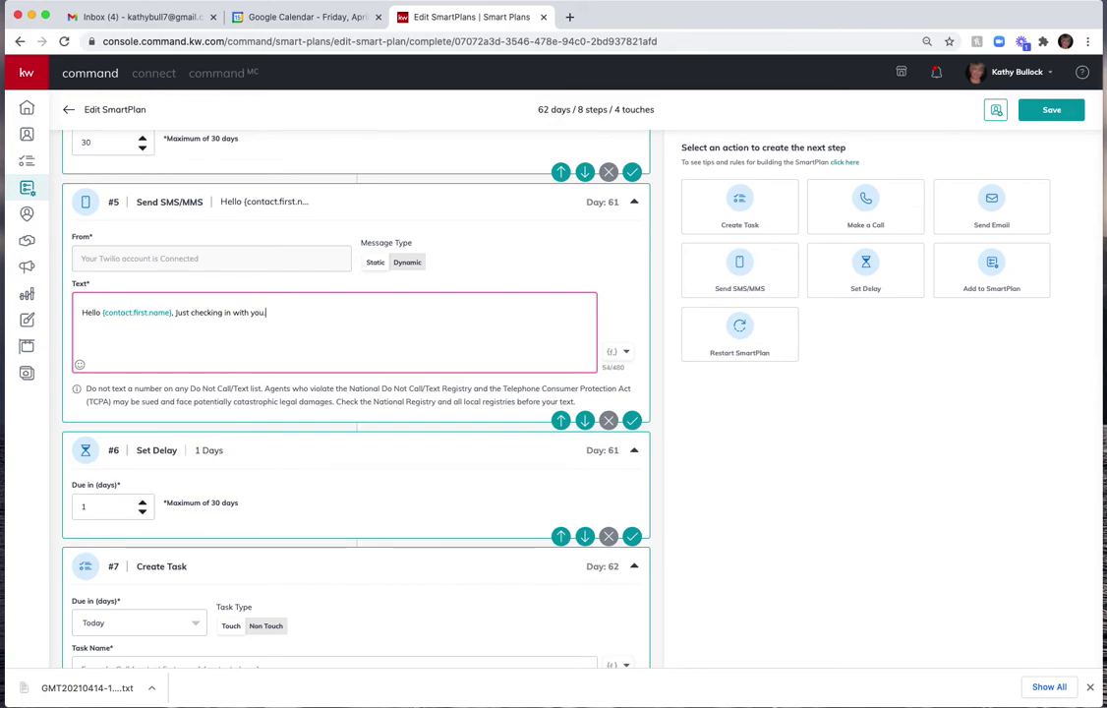
pyautogui.scroll(-3, 270, 420)
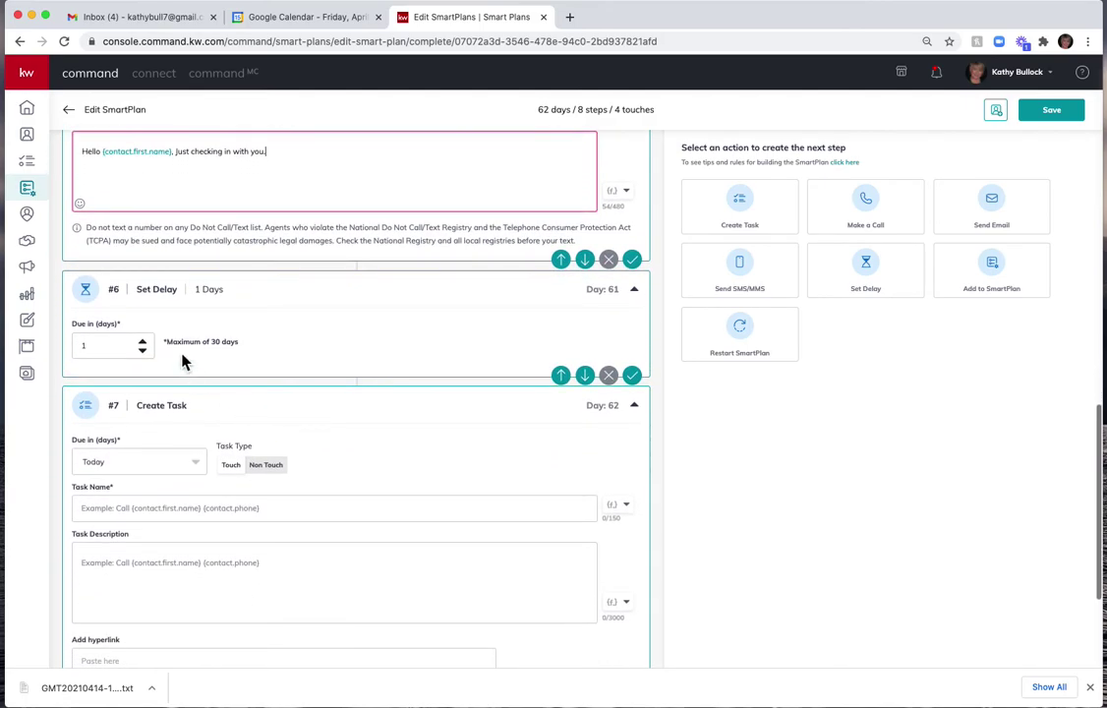
# Change the step #6 delay to 30 days.
pyautogui.doubleClick(106, 345)
pyautogui.write('30')
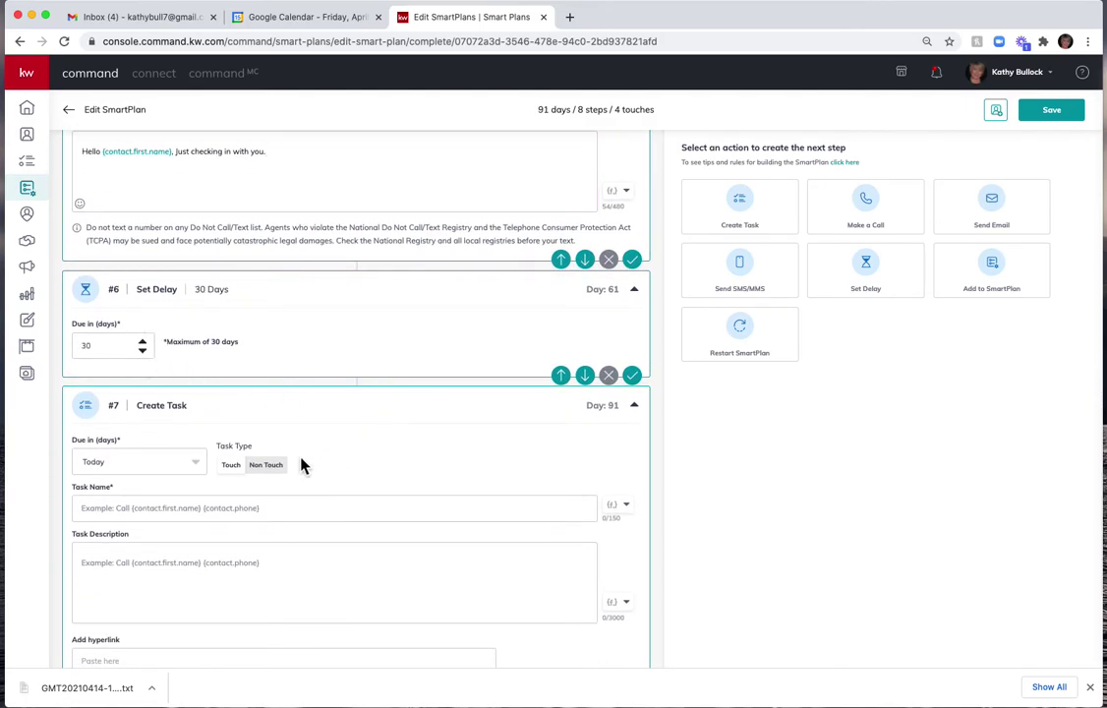
pyautogui.scroll(-4, 337, 486)
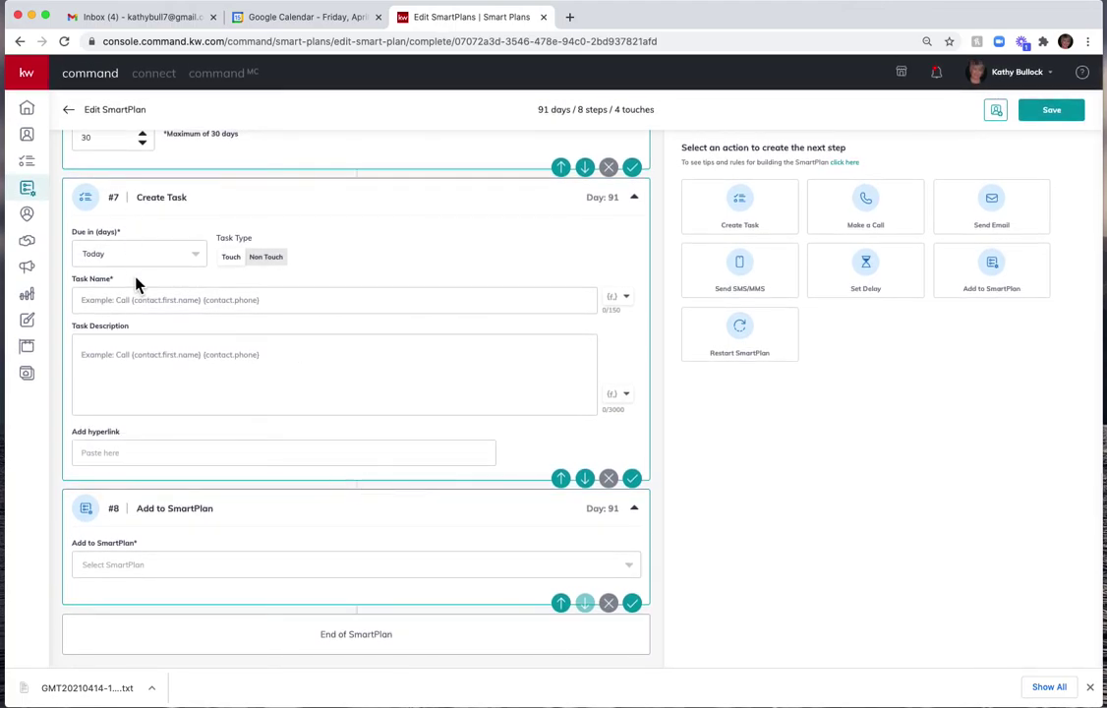
# Name the step #7 task 'Call' followed by contact first name, last name and phone fields.
pyautogui.click(97, 299)
pyautogui.write('Call')
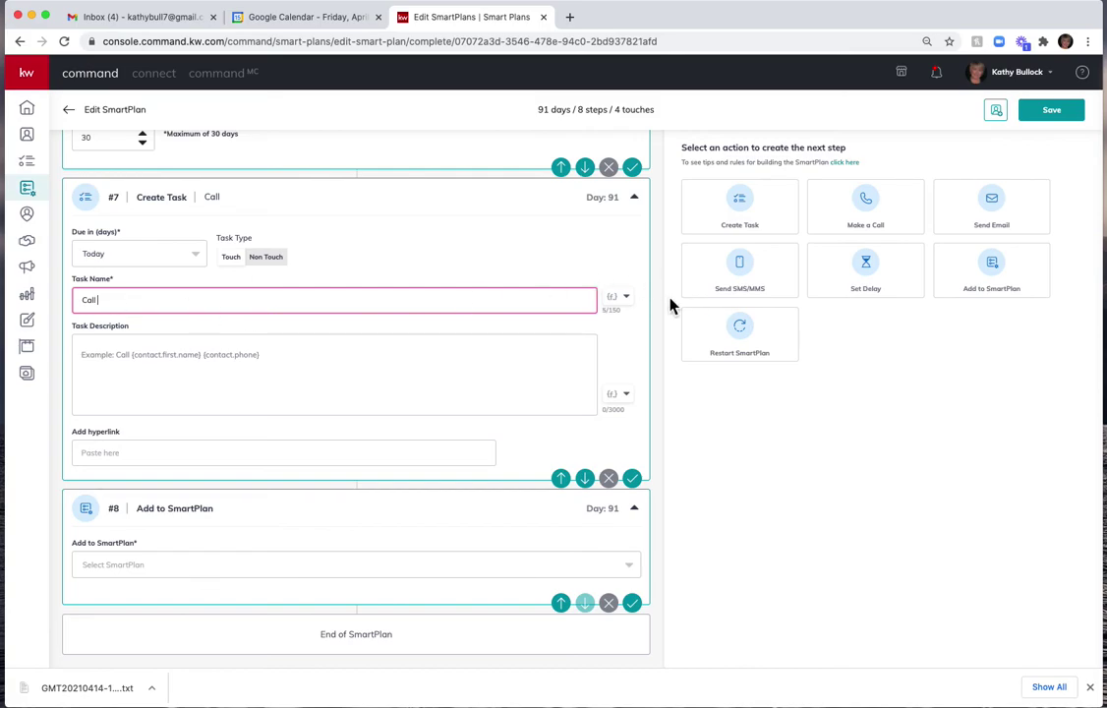
pyautogui.click(624, 297)
pyautogui.click(577, 334)
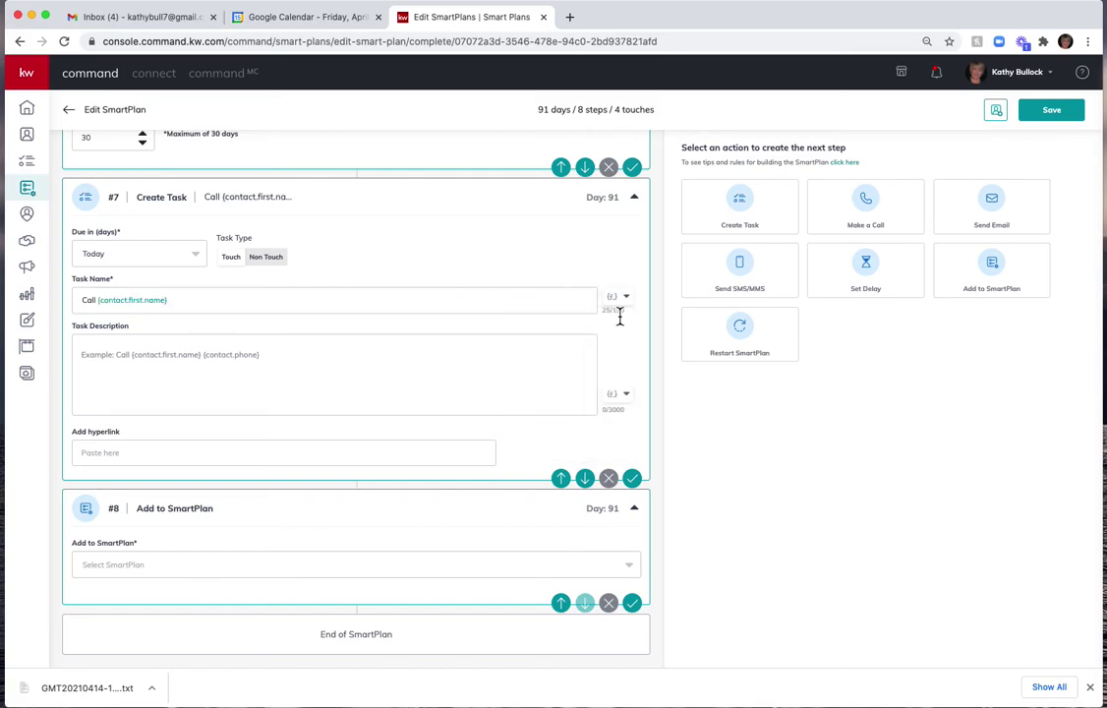
pyautogui.click(626, 297)
pyautogui.click(576, 352)
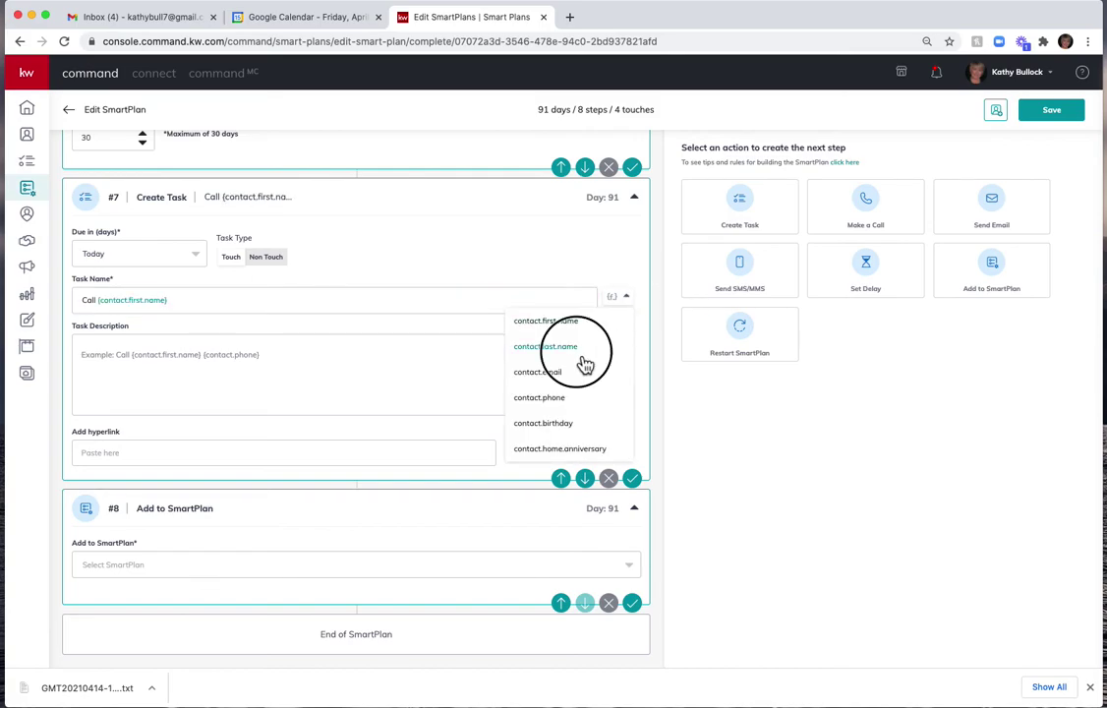
pyautogui.click(627, 299)
pyautogui.click(549, 398)
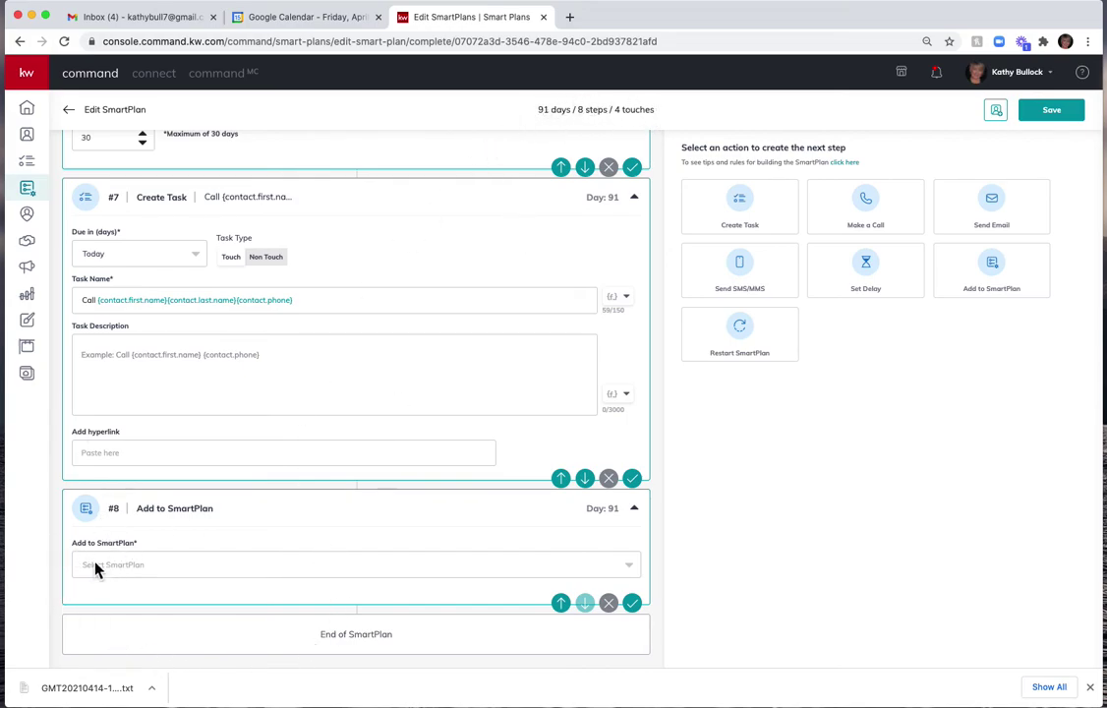
# Set step #8 to add contacts to My 33 Touch Plan Part 4, then dismiss the 90-day save error.
pyautogui.click(630, 570)
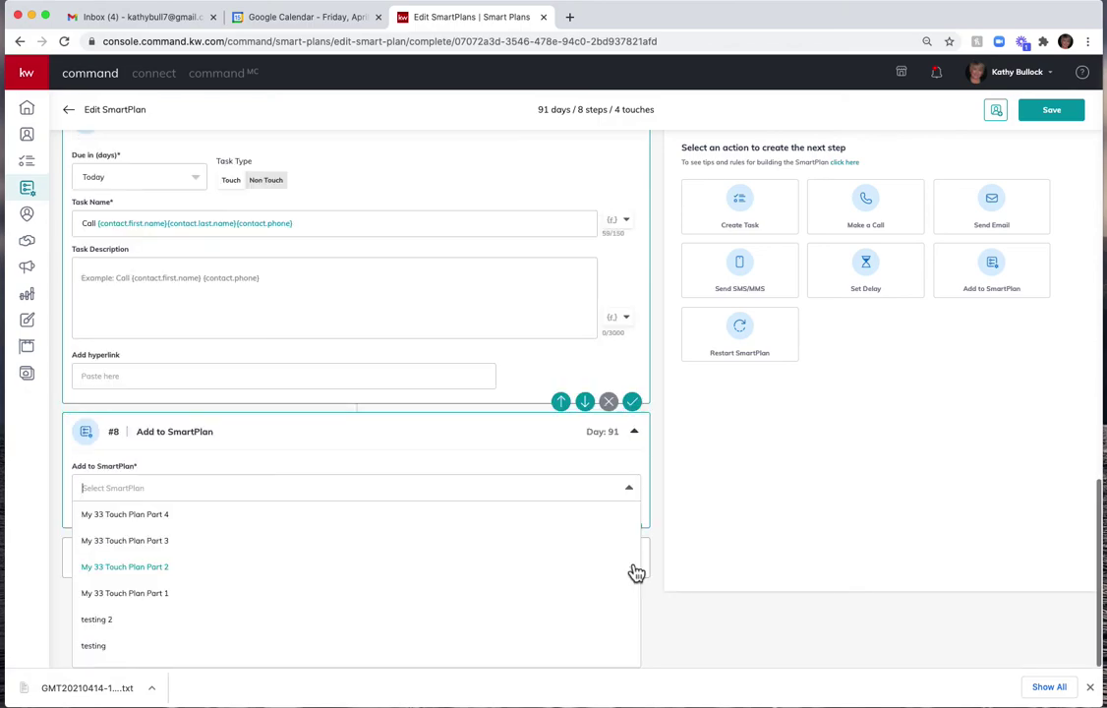
pyautogui.click(169, 516)
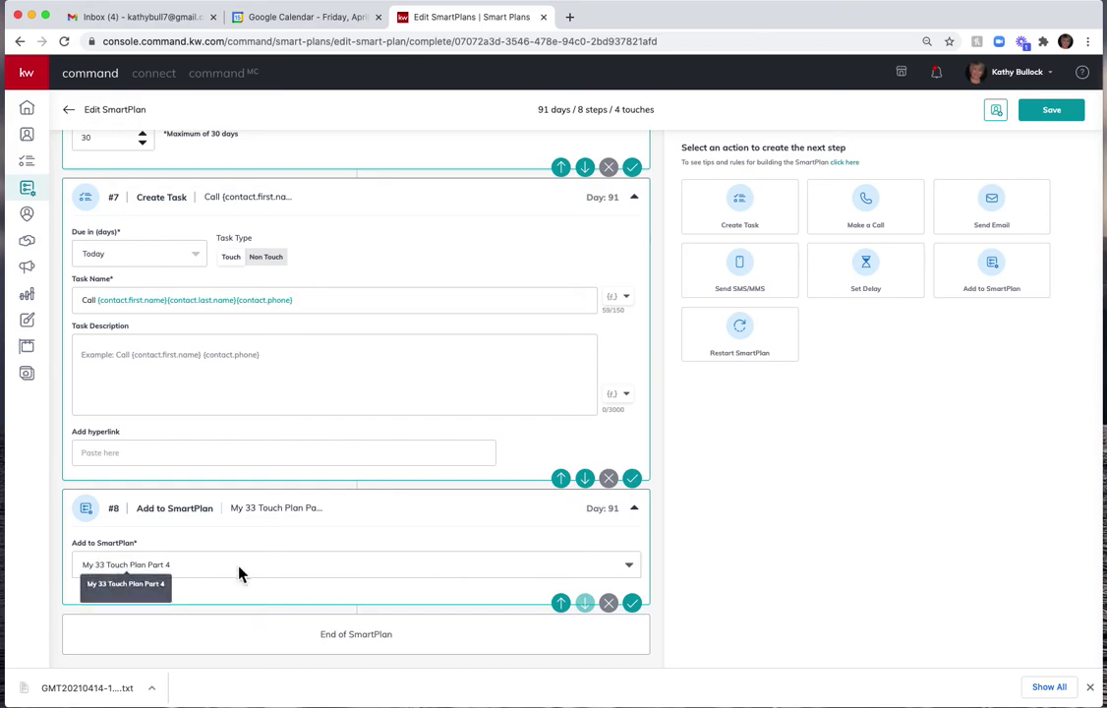
pyautogui.click(1054, 113)
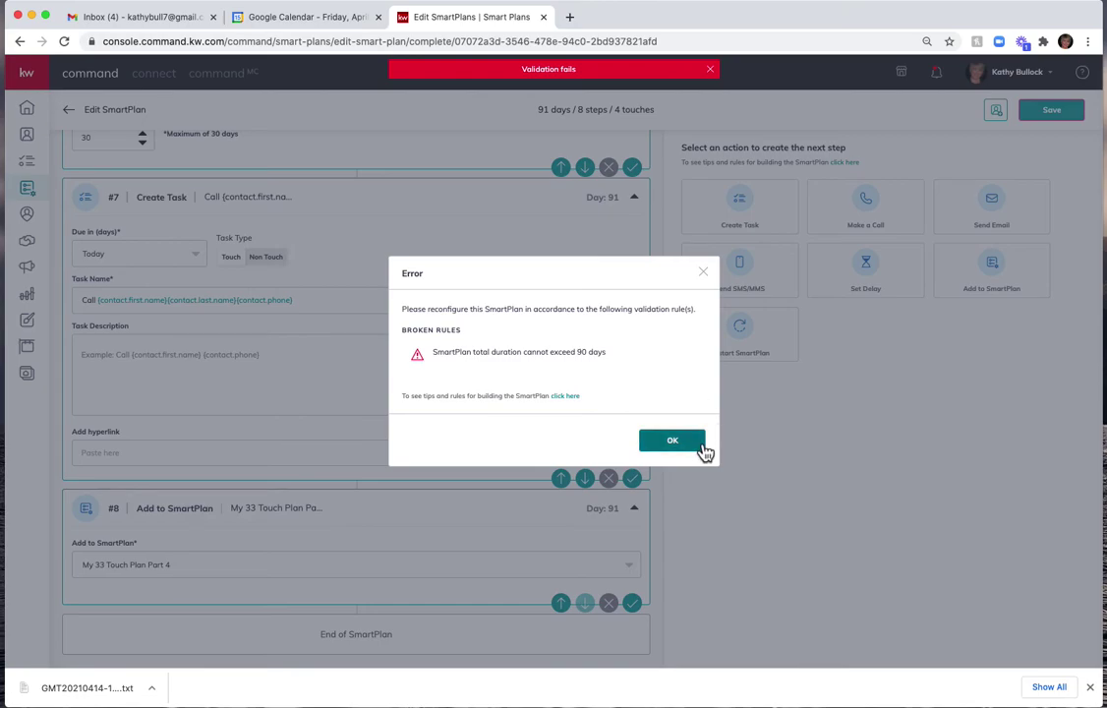
pyautogui.click(694, 448)
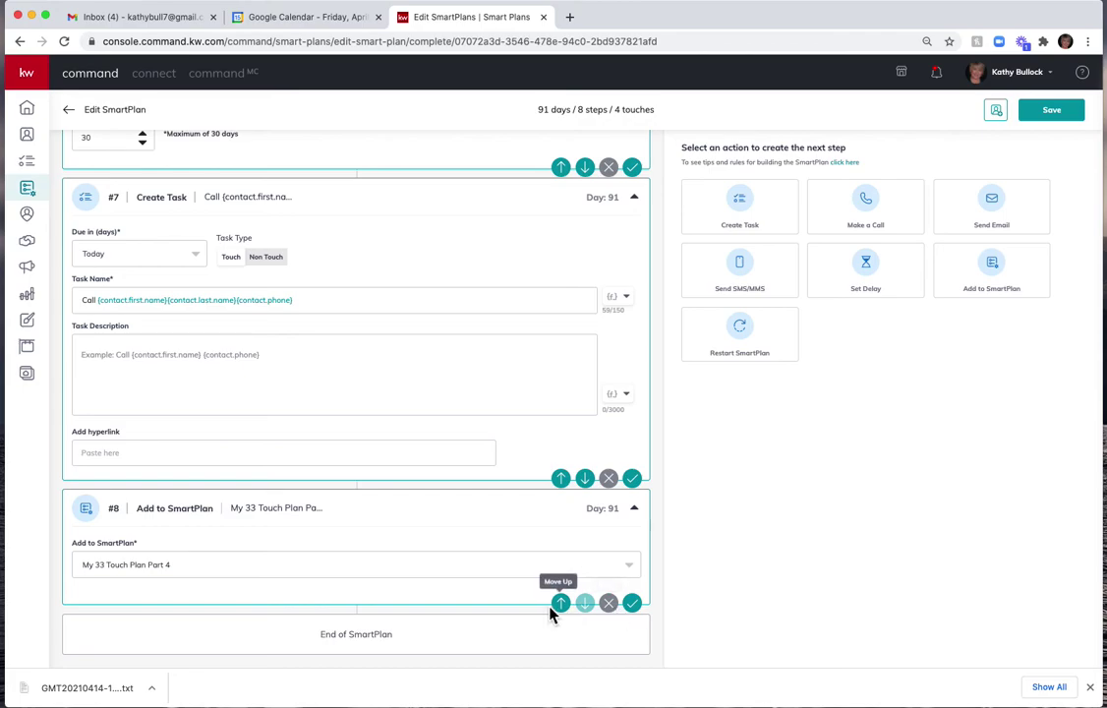
# Remove step #8, the Add to SmartPlan step, dismissing the 90-day error.
pyautogui.click(609, 604)
pyautogui.click(602, 405)
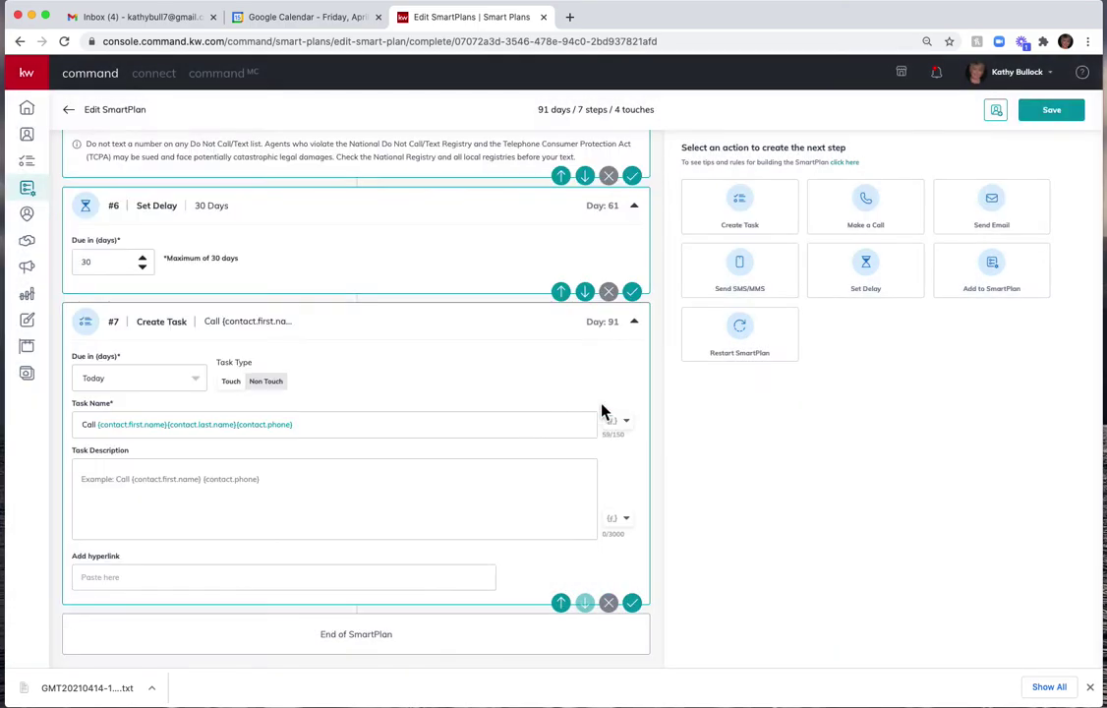
pyautogui.click(633, 603)
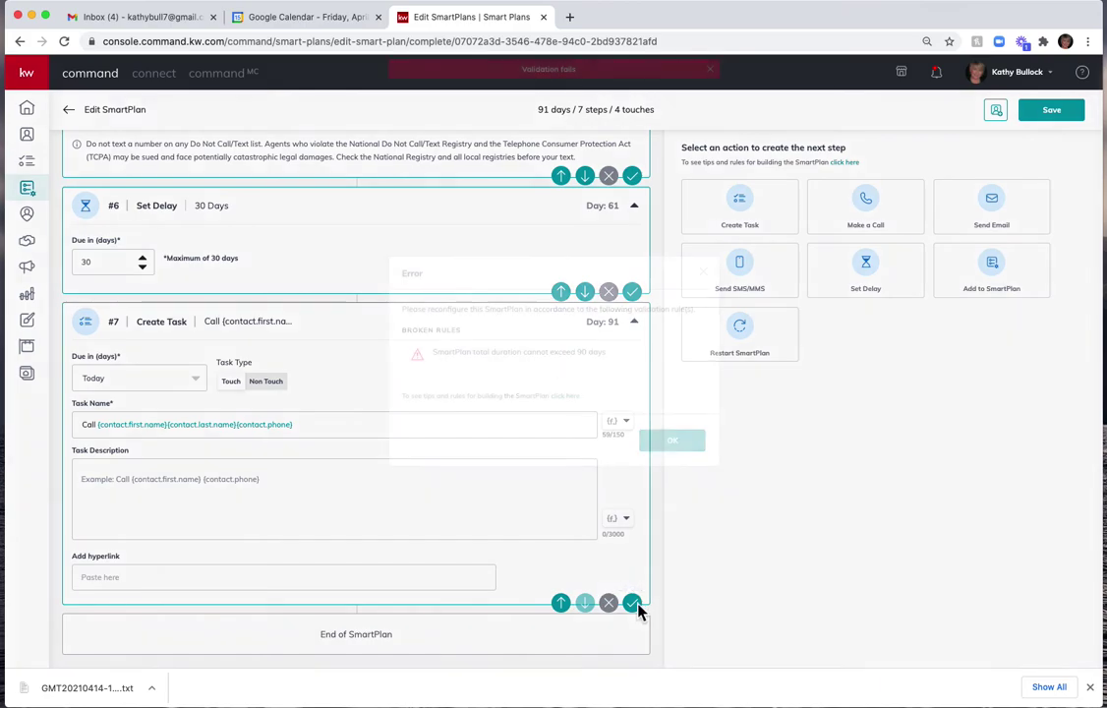
pyautogui.click(687, 447)
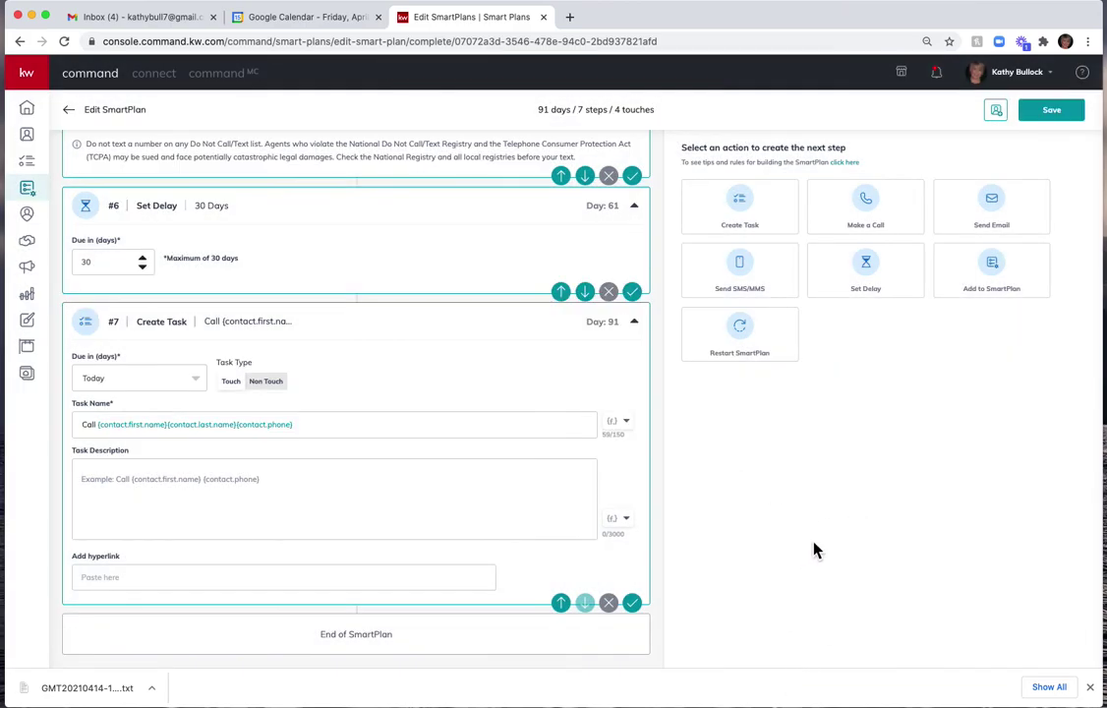
# Remove the step #7 call task and retry saving, dismissing the 90-day error.
pyautogui.click(609, 602)
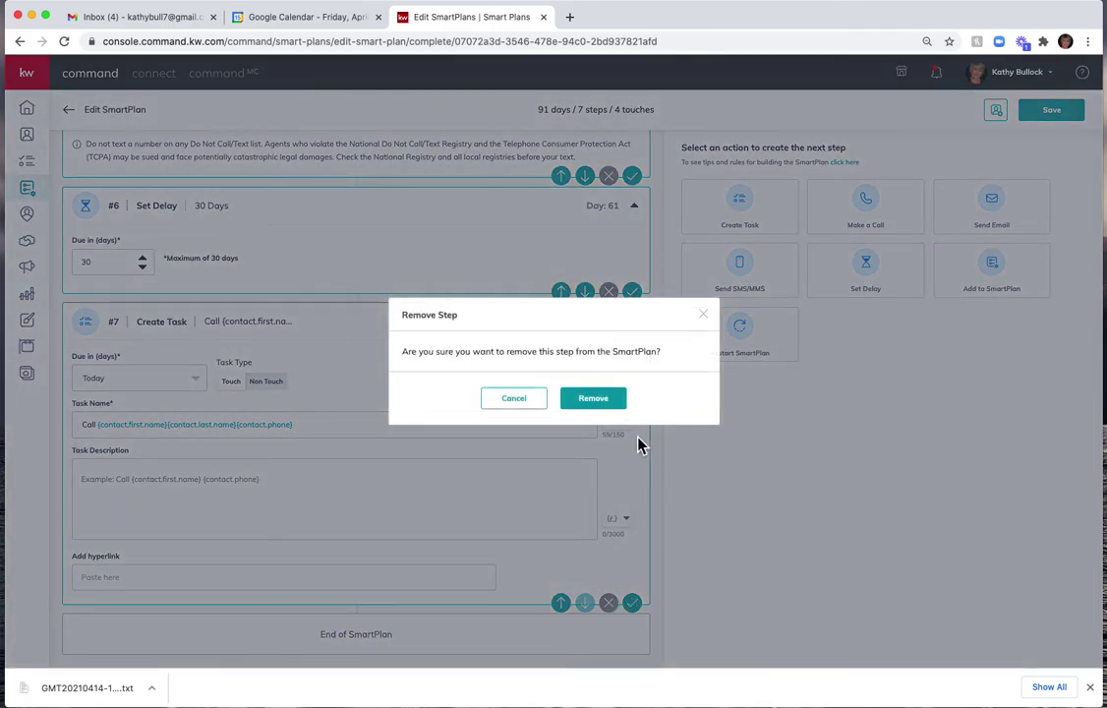
pyautogui.click(611, 404)
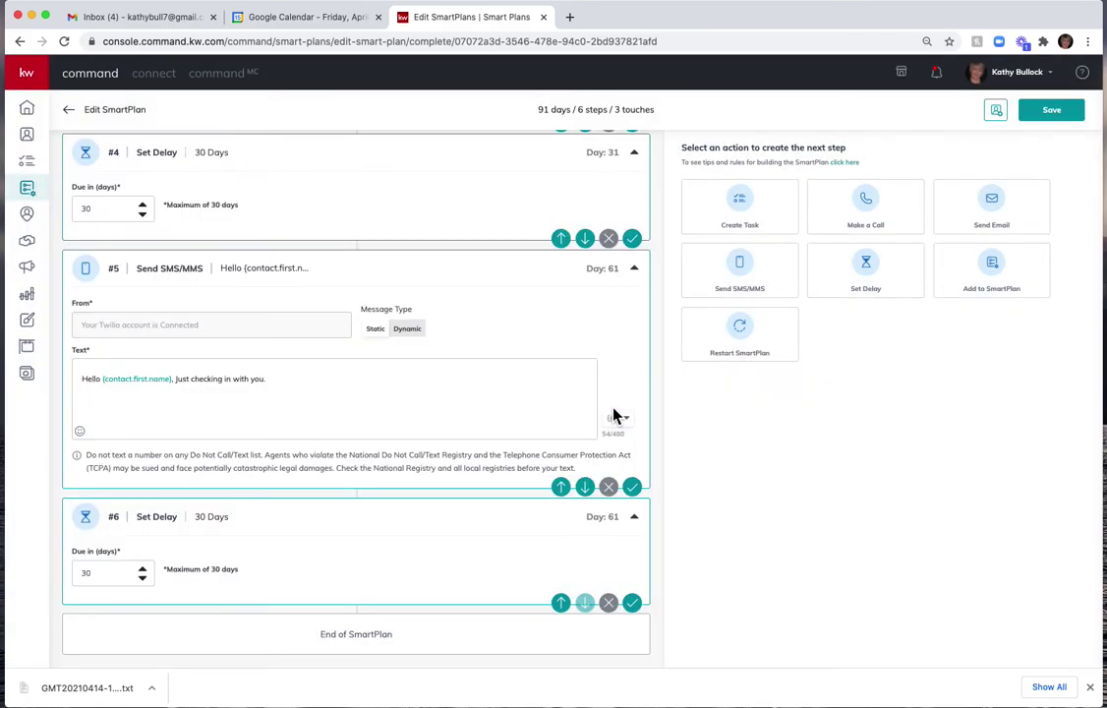
pyautogui.click(742, 512)
pyautogui.click(1060, 109)
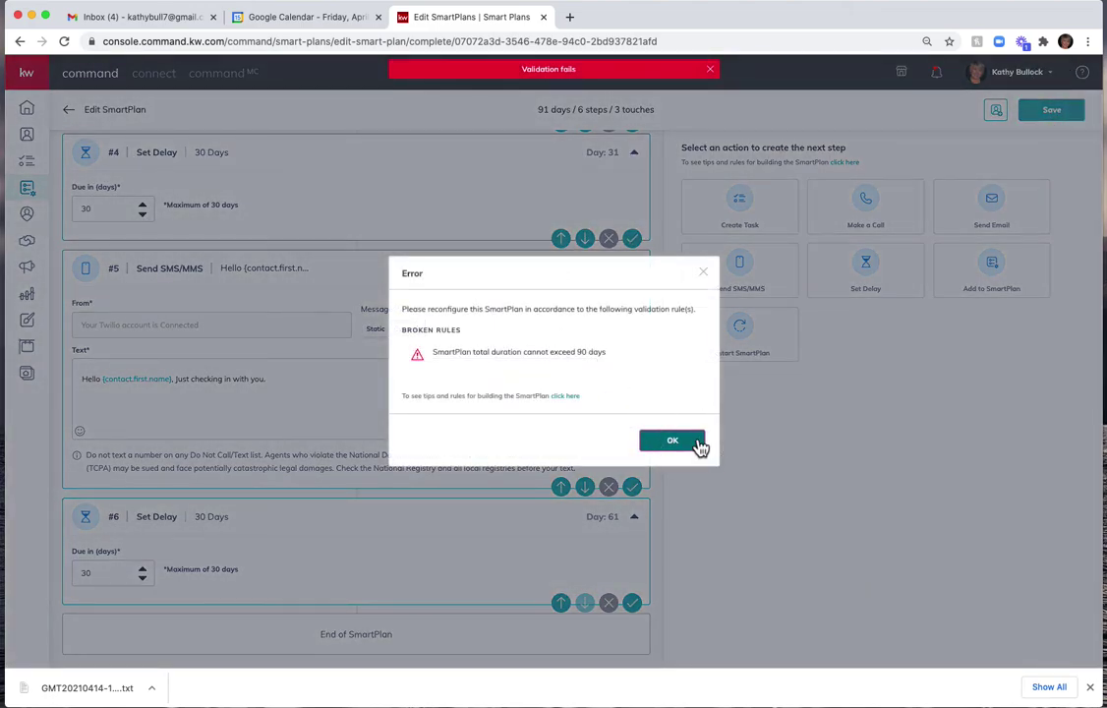
pyautogui.click(673, 441)
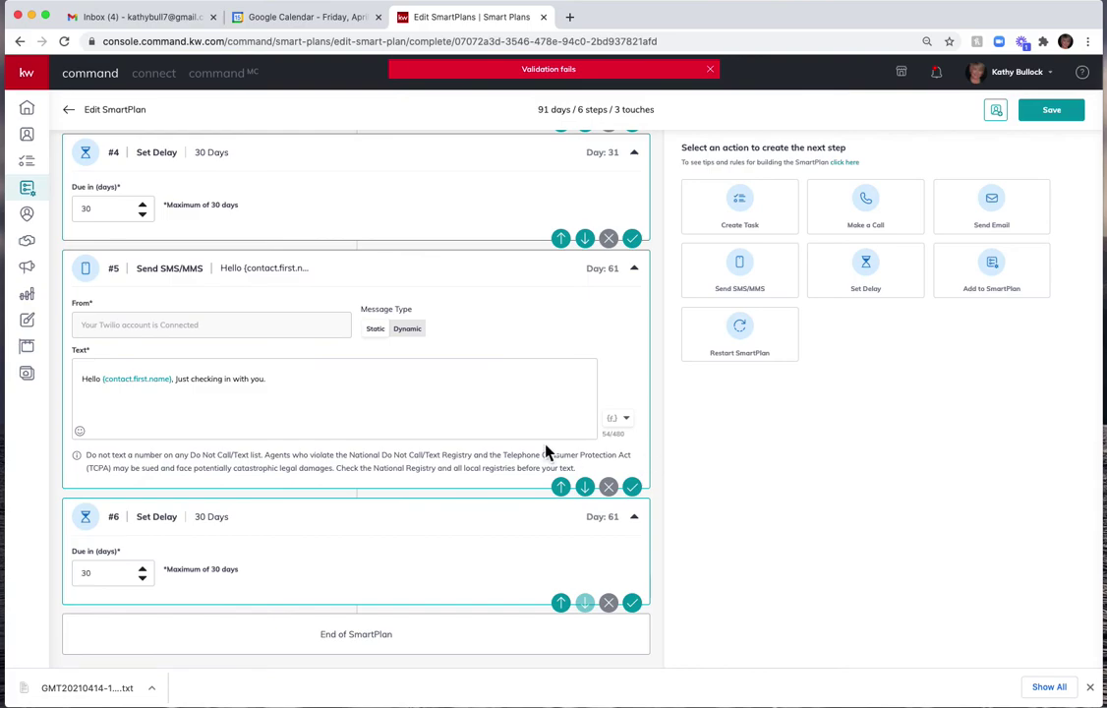
# Remove the step #6 30-day delay and save the five-step, 61-day plan.
pyautogui.click(609, 602)
pyautogui.click(600, 404)
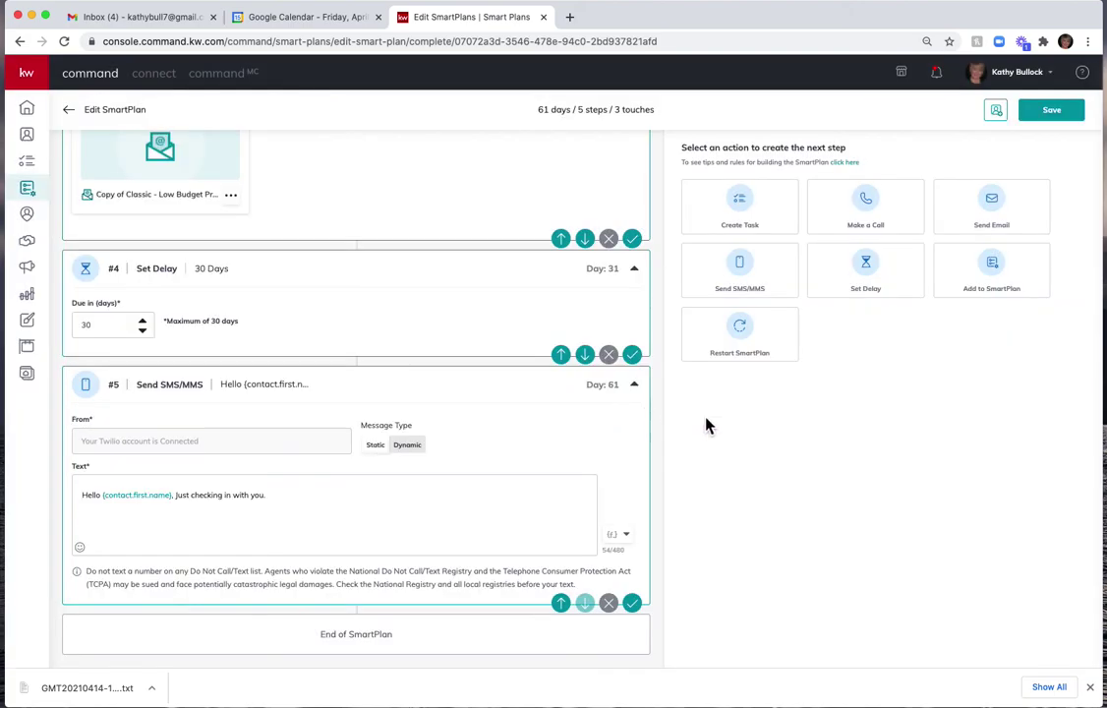
pyautogui.click(1068, 118)
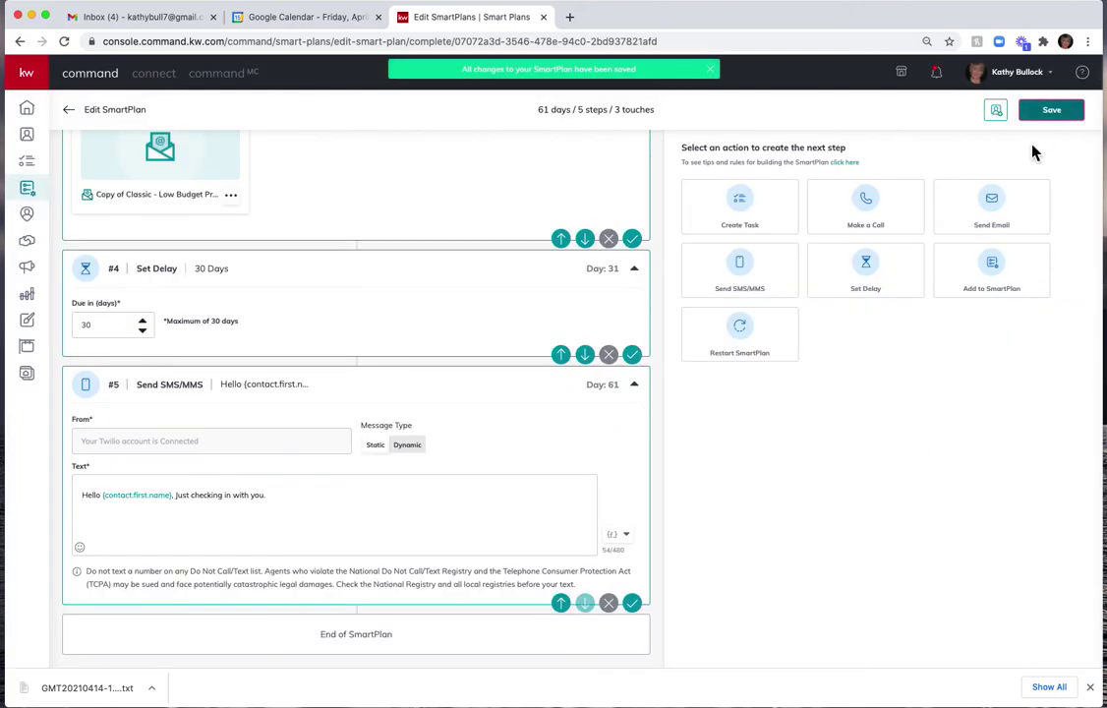
# Go back from Edit SmartPlan to the My SmartPlans list.
pyautogui.click(70, 111)
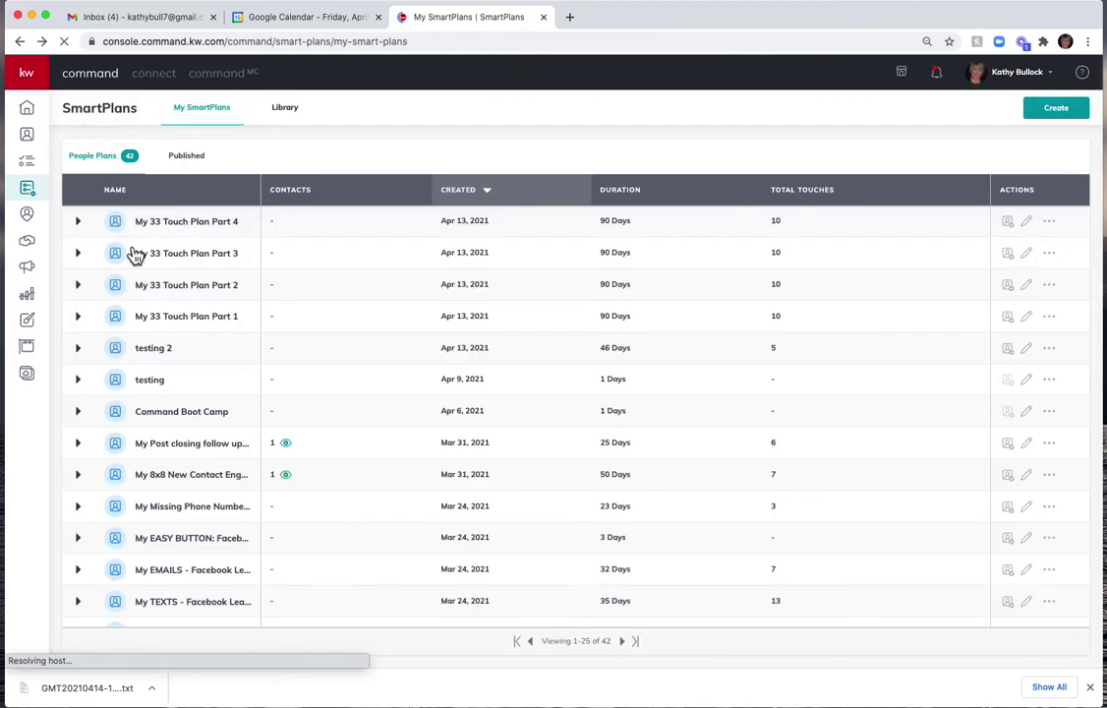